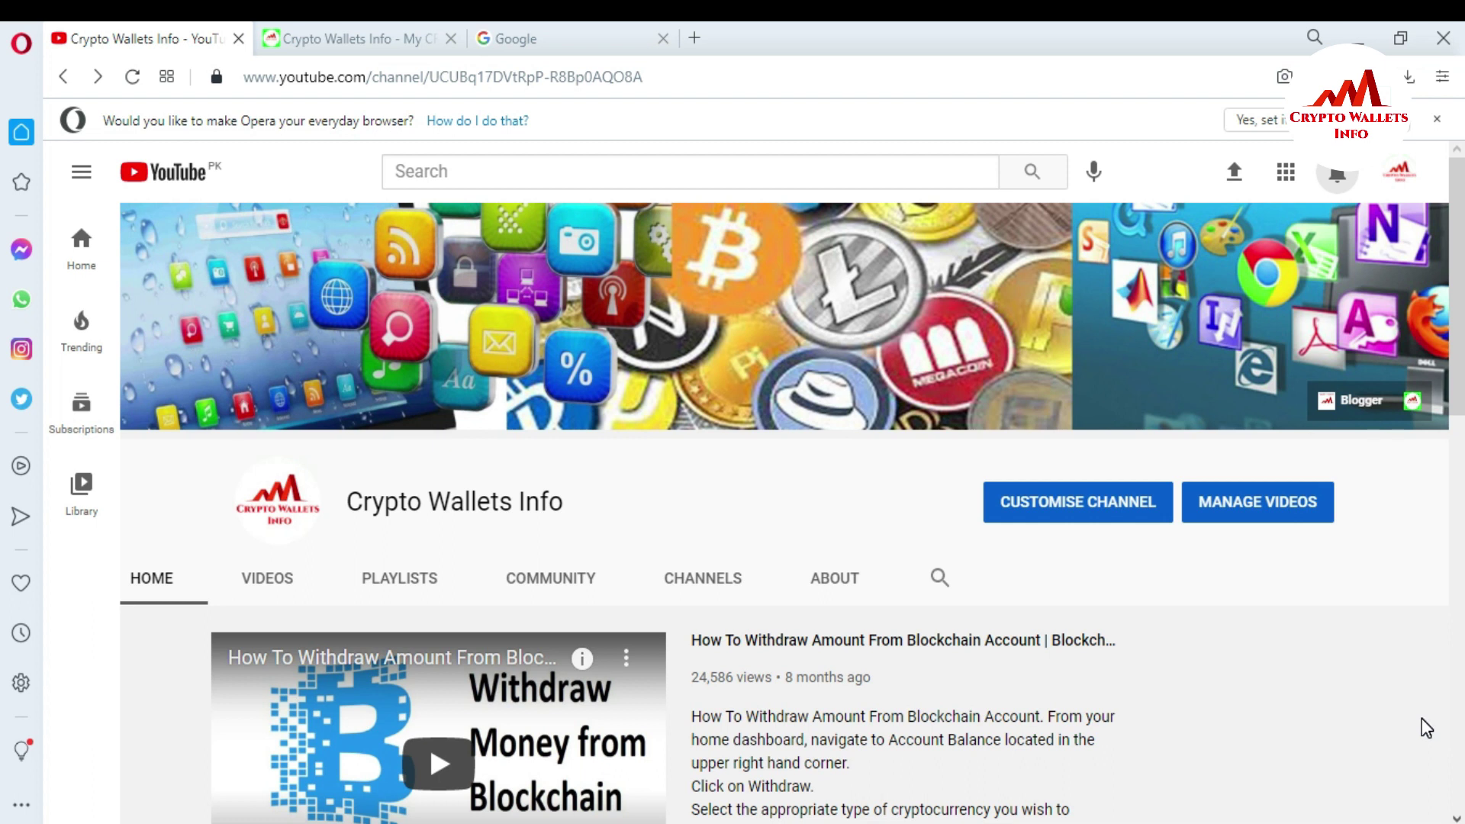
Visit the Crypto Wallets Info tab, then switch to the Google tab's address bar
left_click(314, 29)
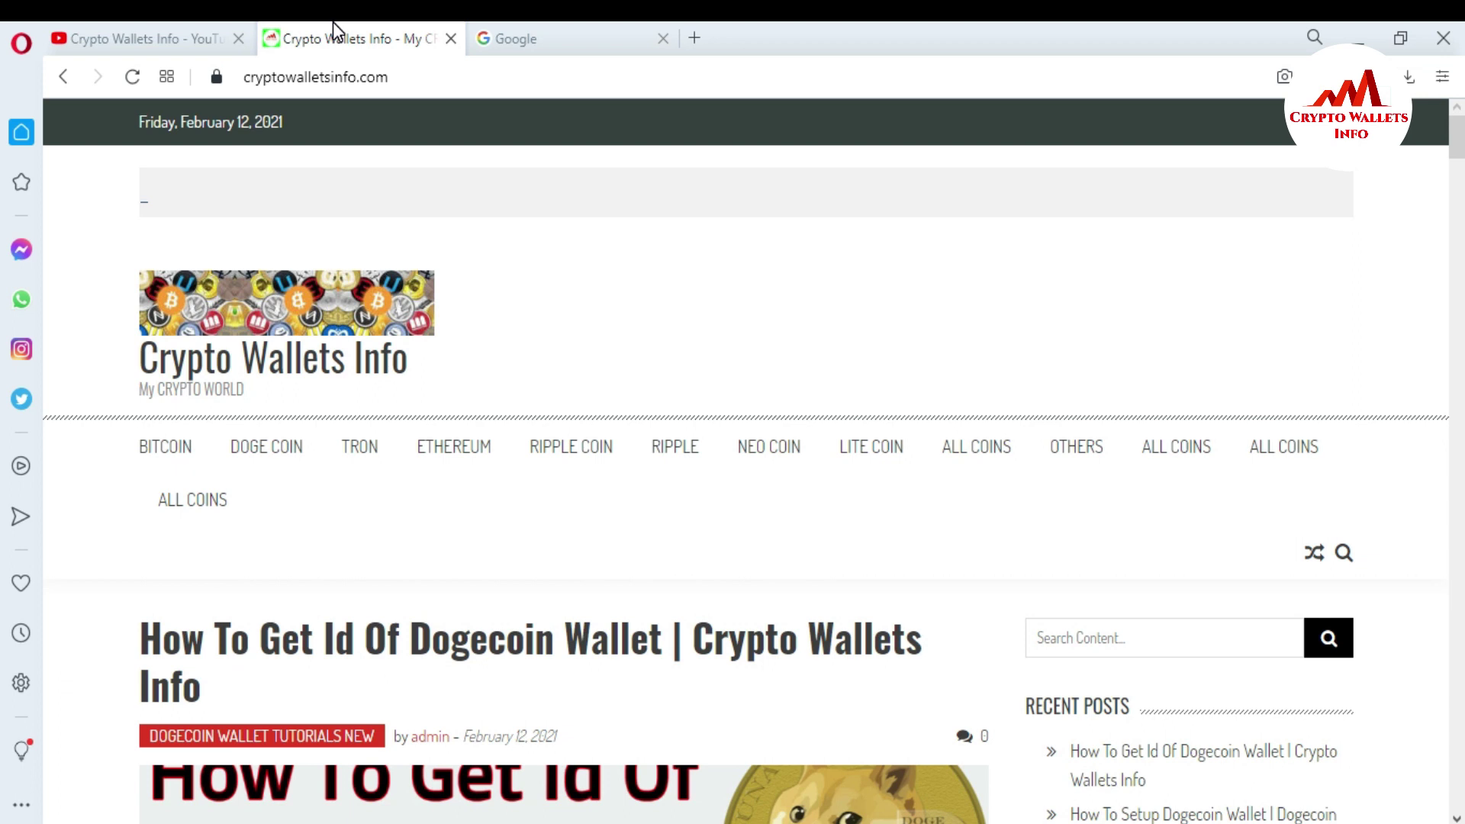
left_click(583, 38)
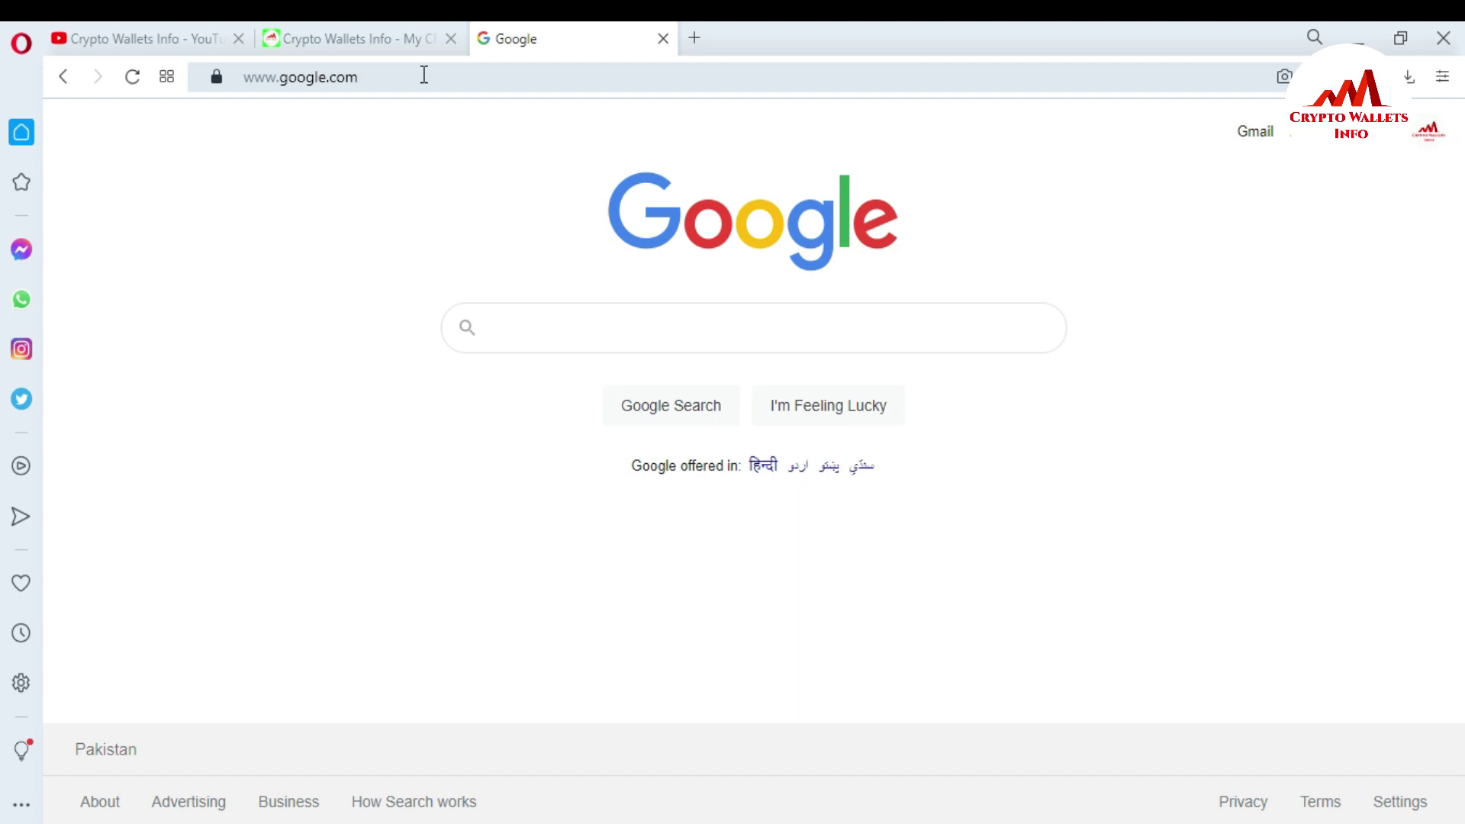
left_click(424, 75)
Load my.dogechain.info from the 'my' suggestion and scroll down to the New, Existing and Paper wallet options
type("my")
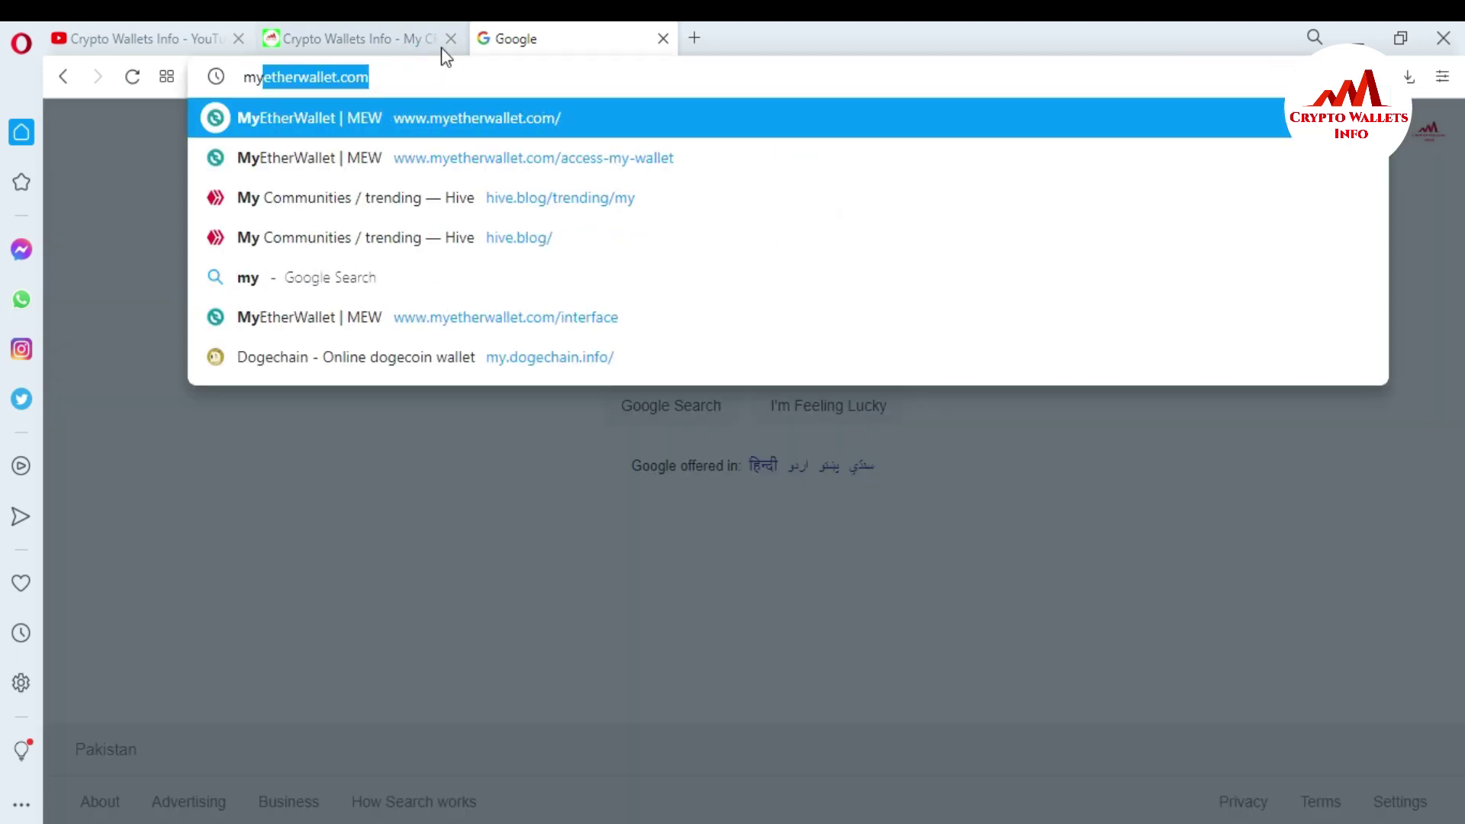
key("Return")
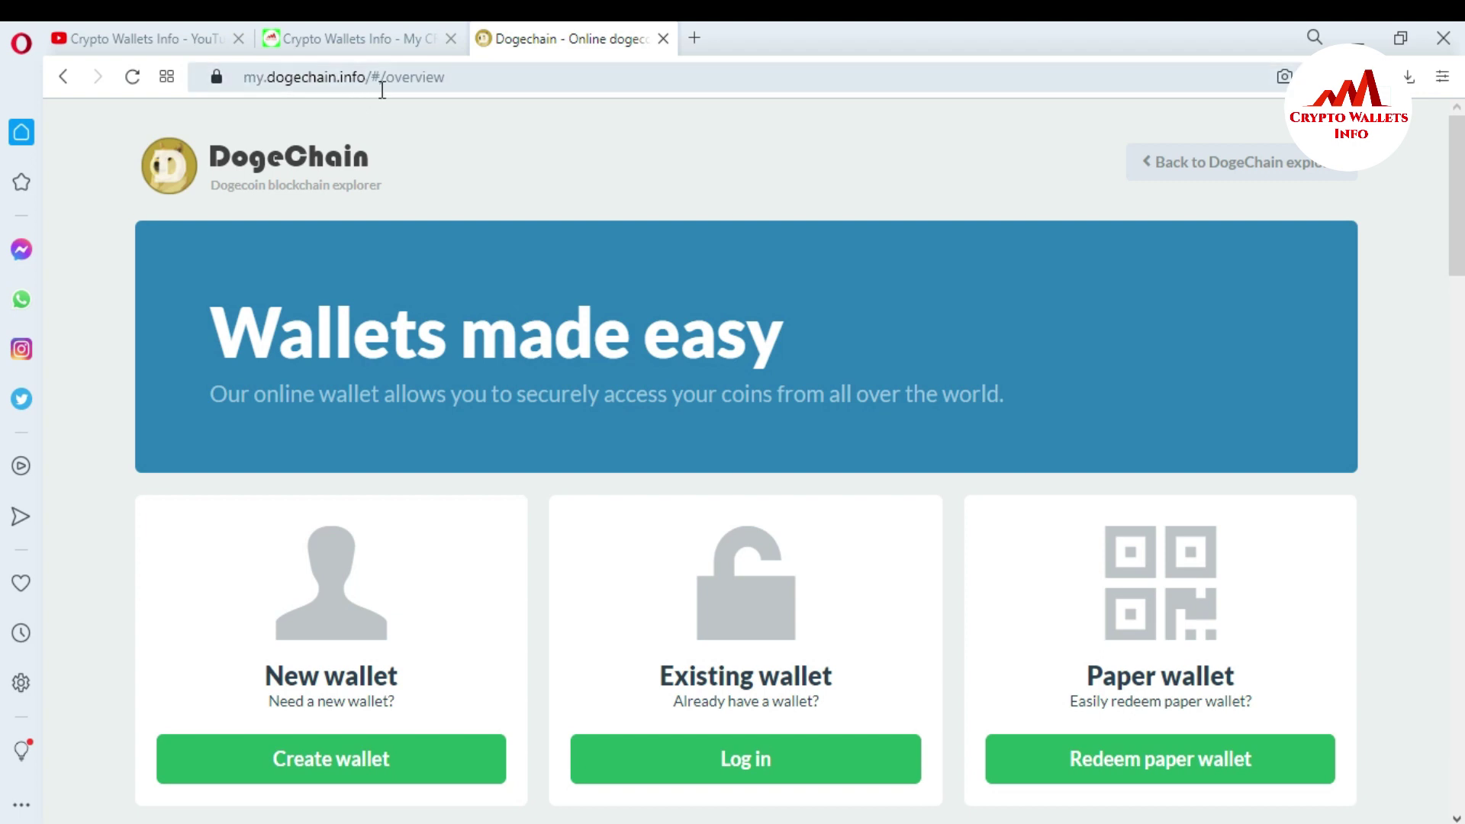
scroll(4, 187, "down", 2)
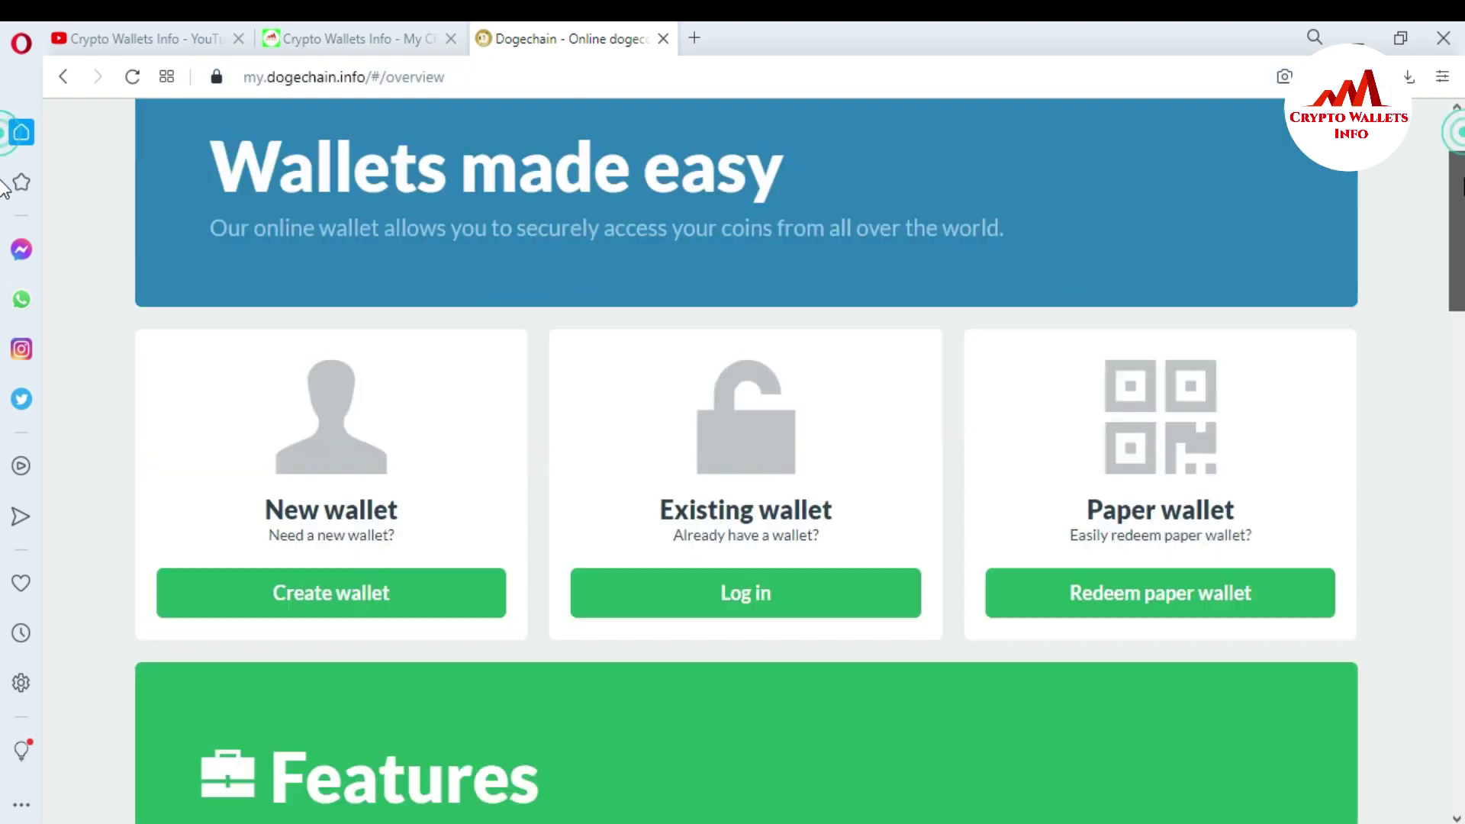
scroll(4, 187, "down", 2)
Open the Existing wallet login form and enter the wallet password
left_click(756, 384)
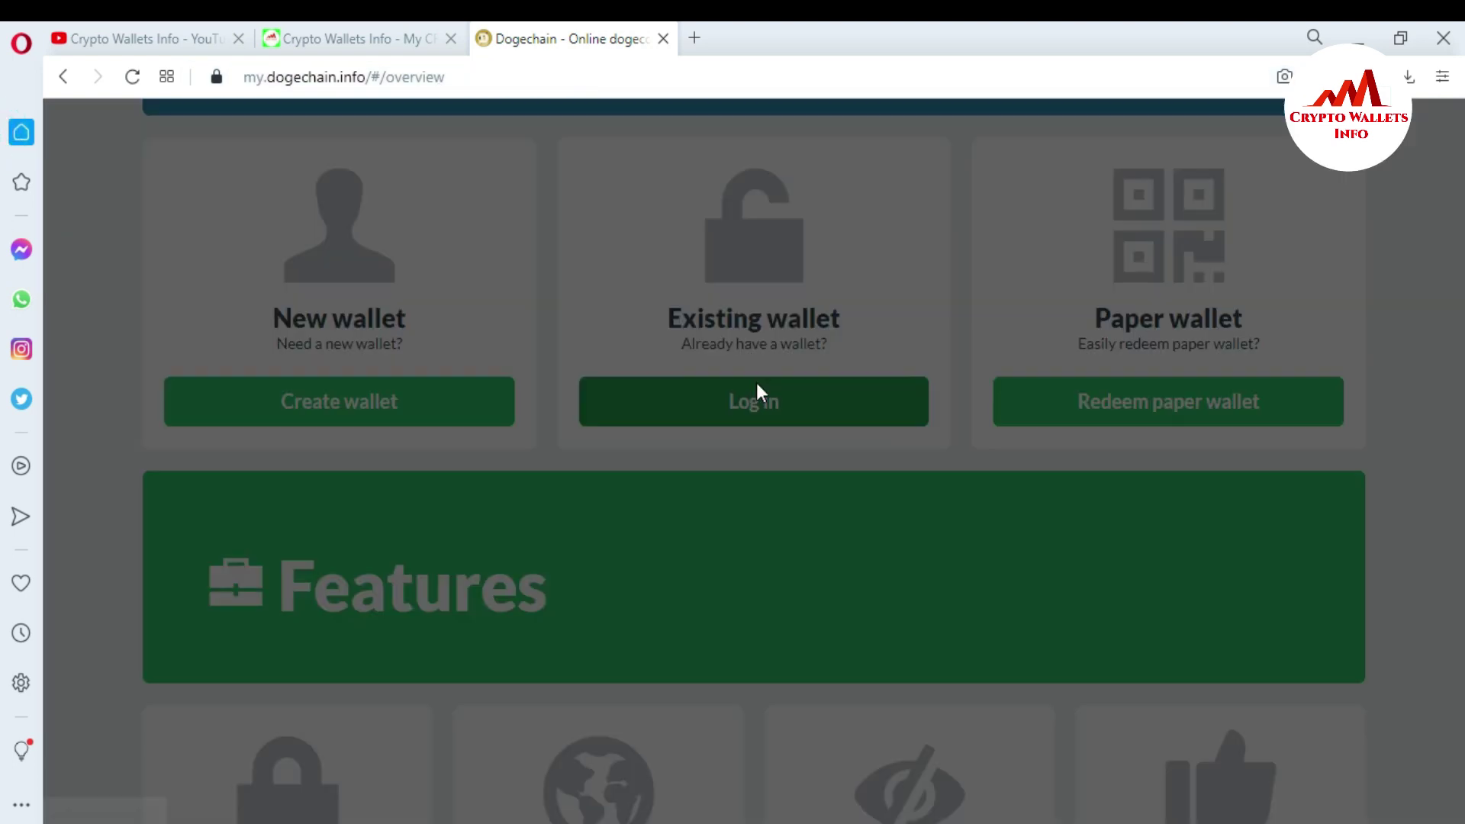
left_click(569, 437)
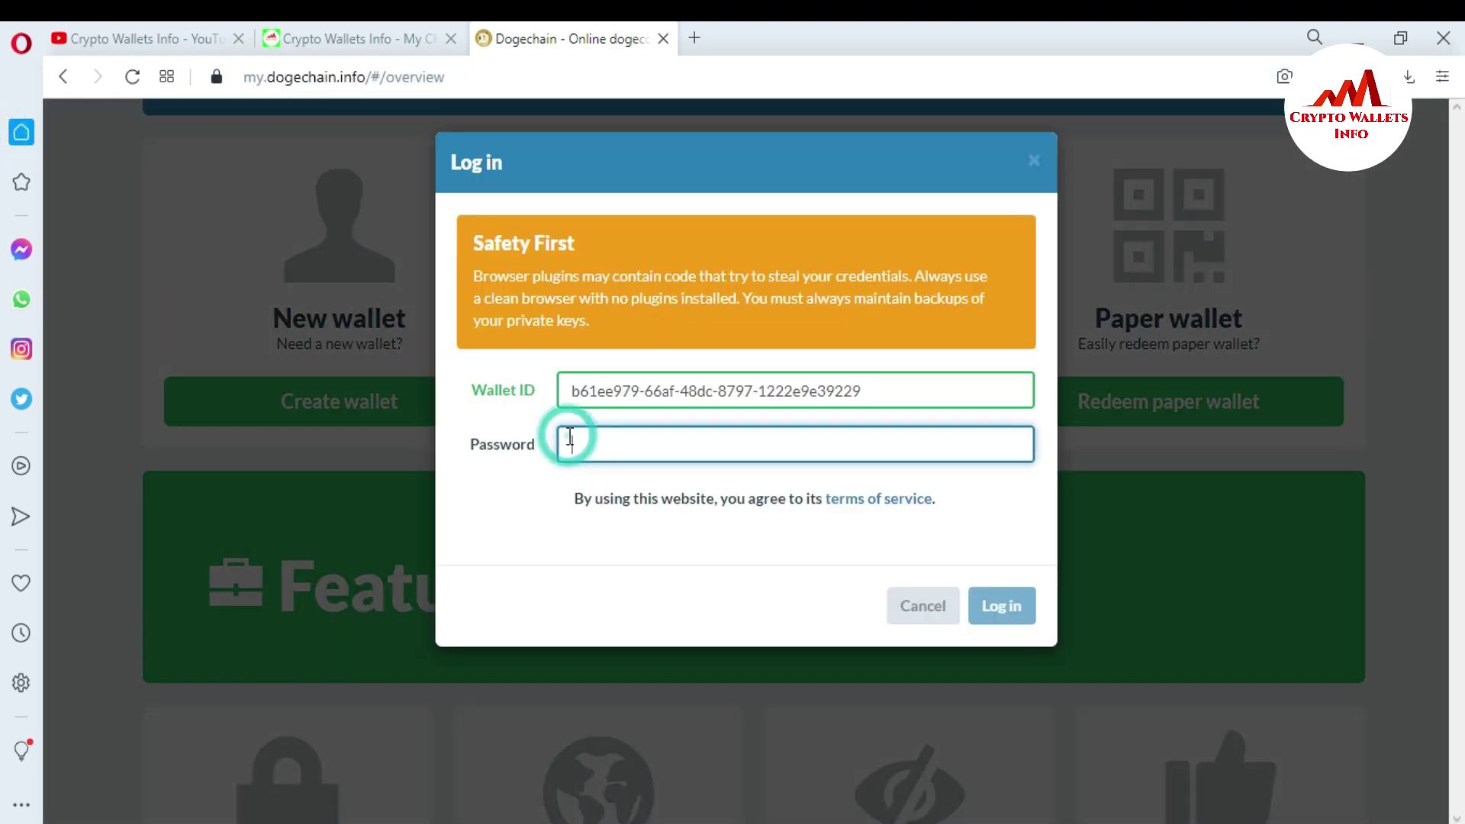
type("•••••")
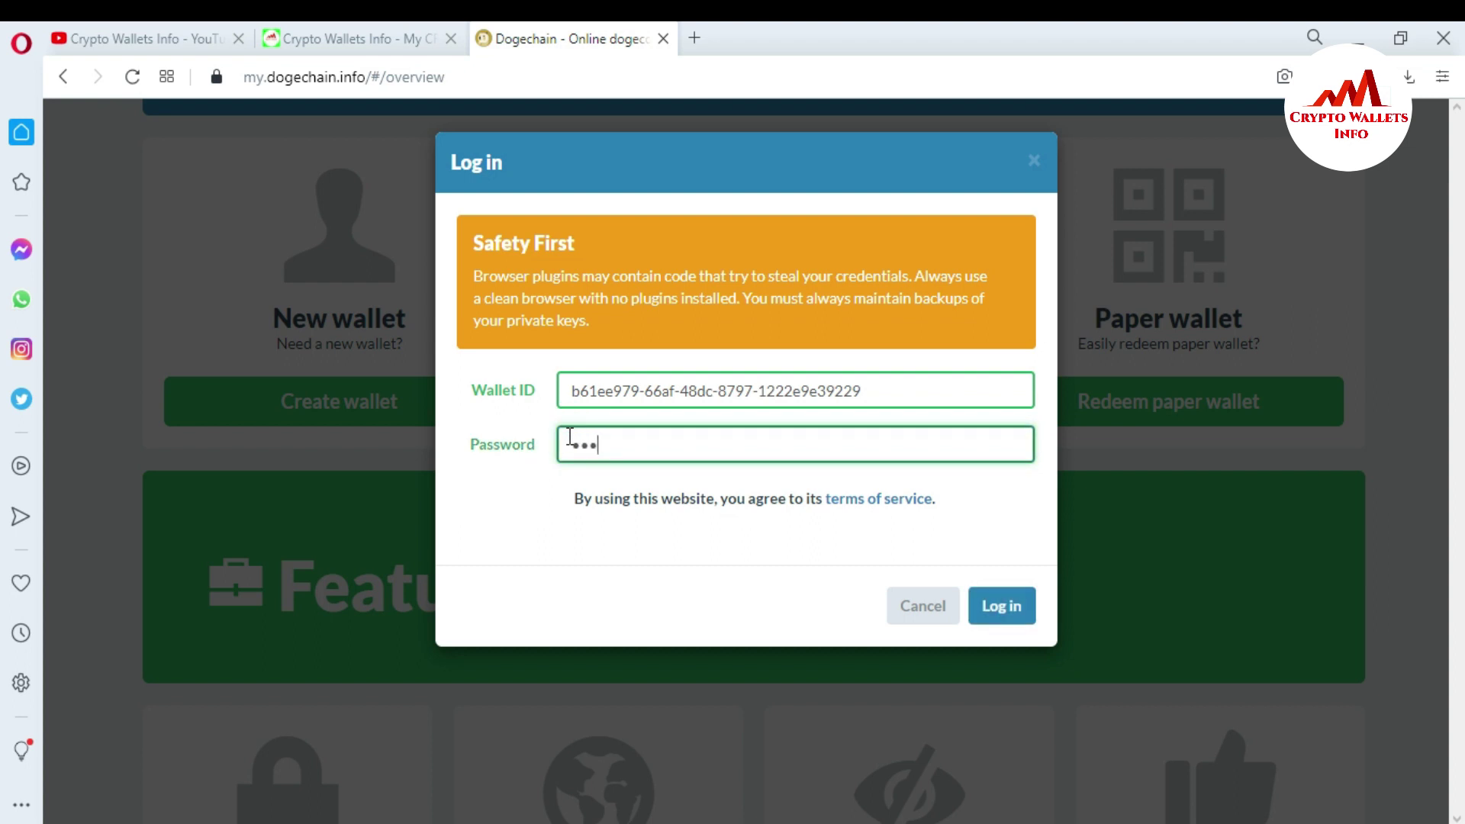
type("•••••••")
Submit the login, get the failed-to-decrypt error, and erase the wrong password
left_click(1013, 599)
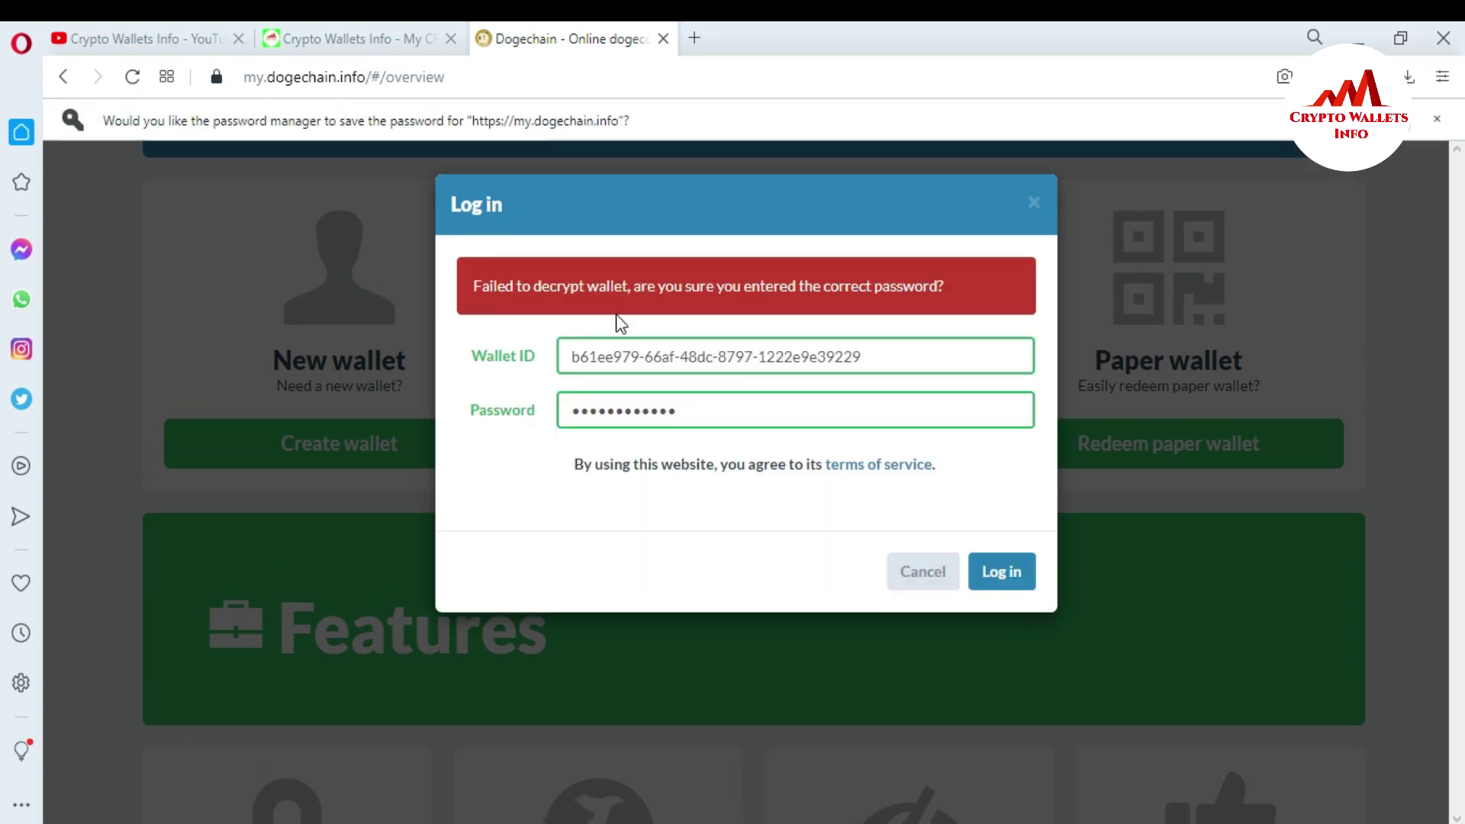
double_click(736, 412)
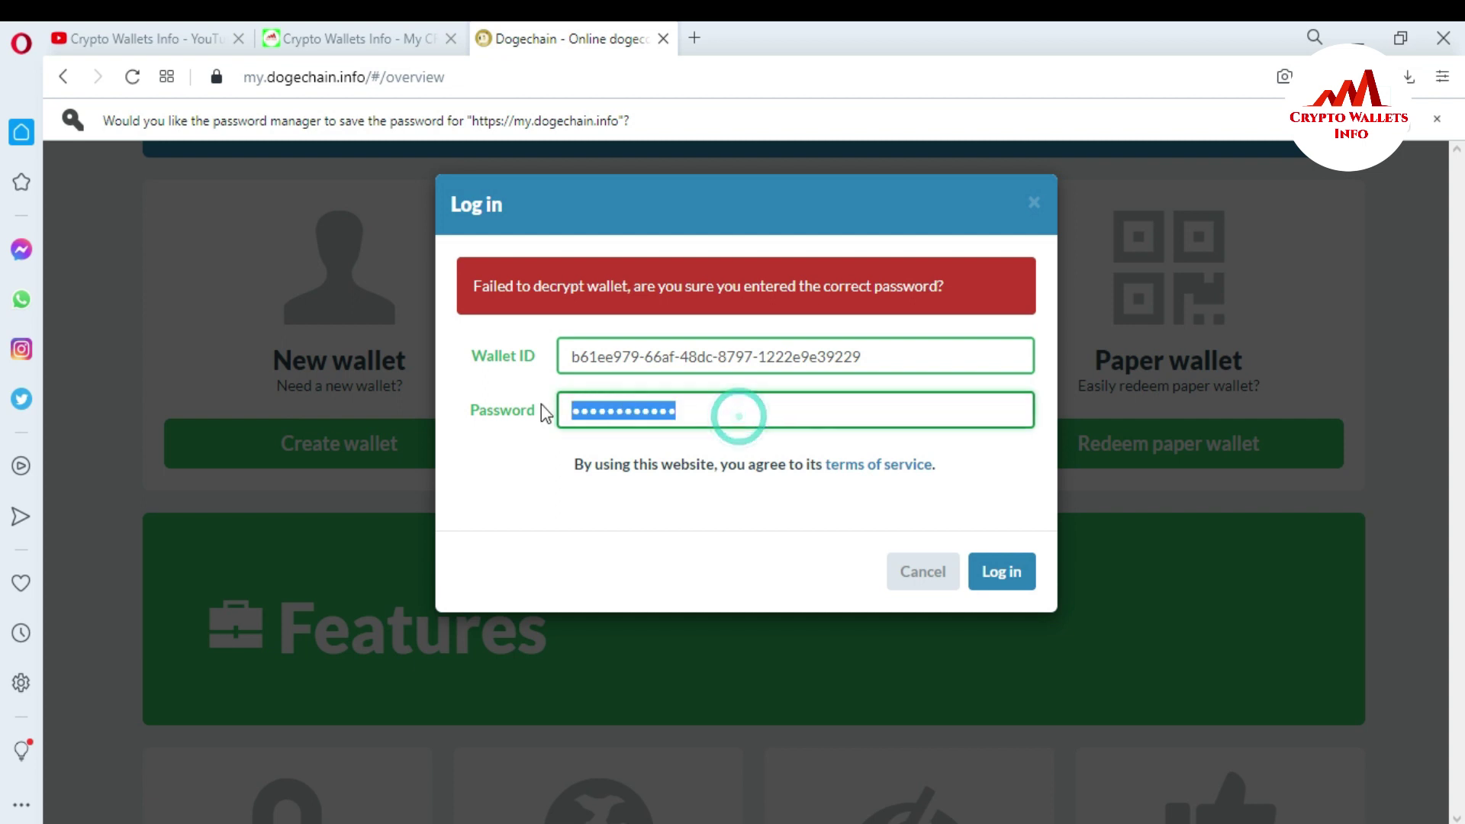
key("BackSpace")
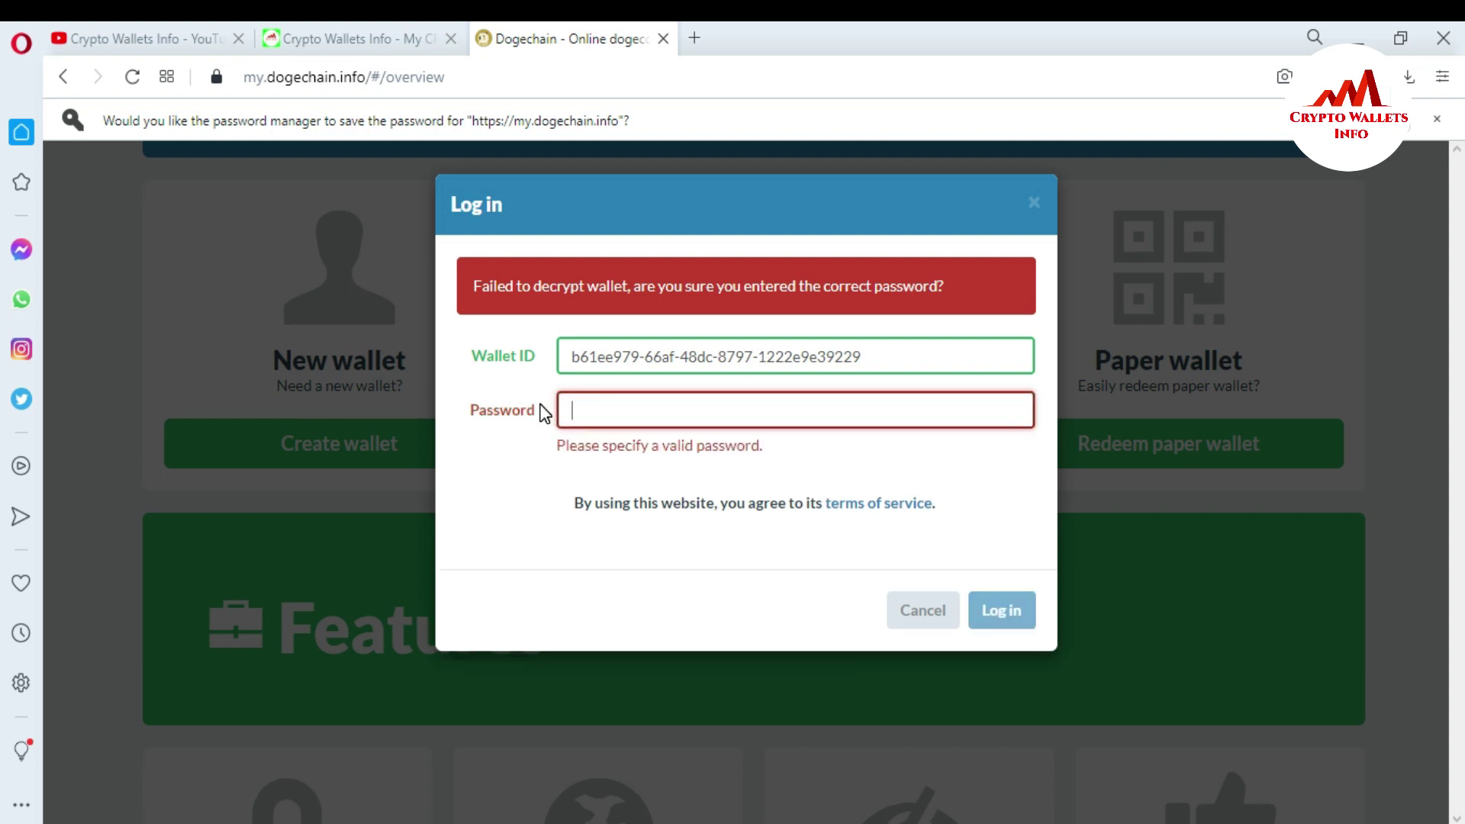
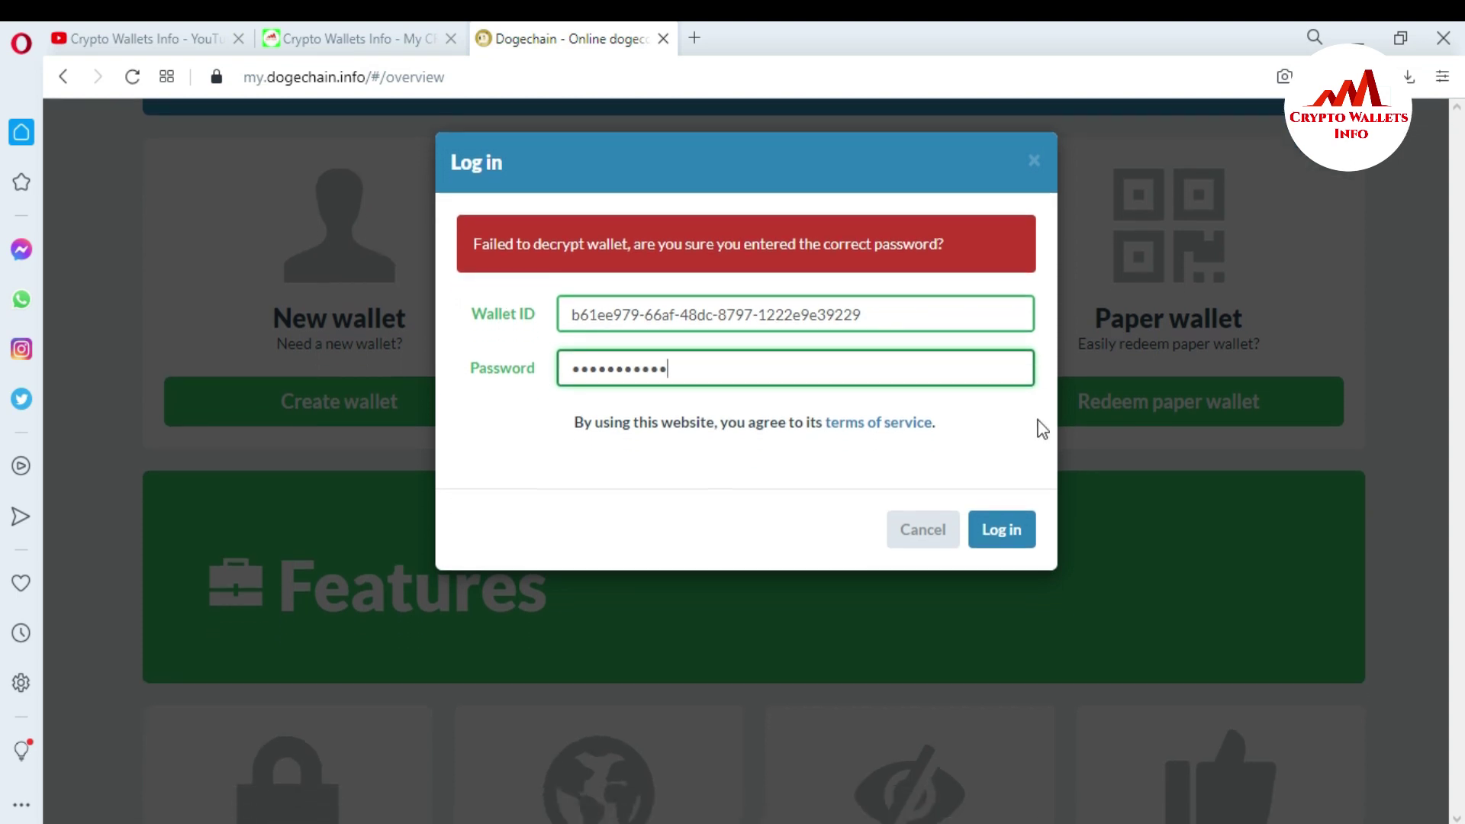
Submit the wallet ID and password to reach My Wallet with its 0.00 DOGE balance
left_click(1011, 532)
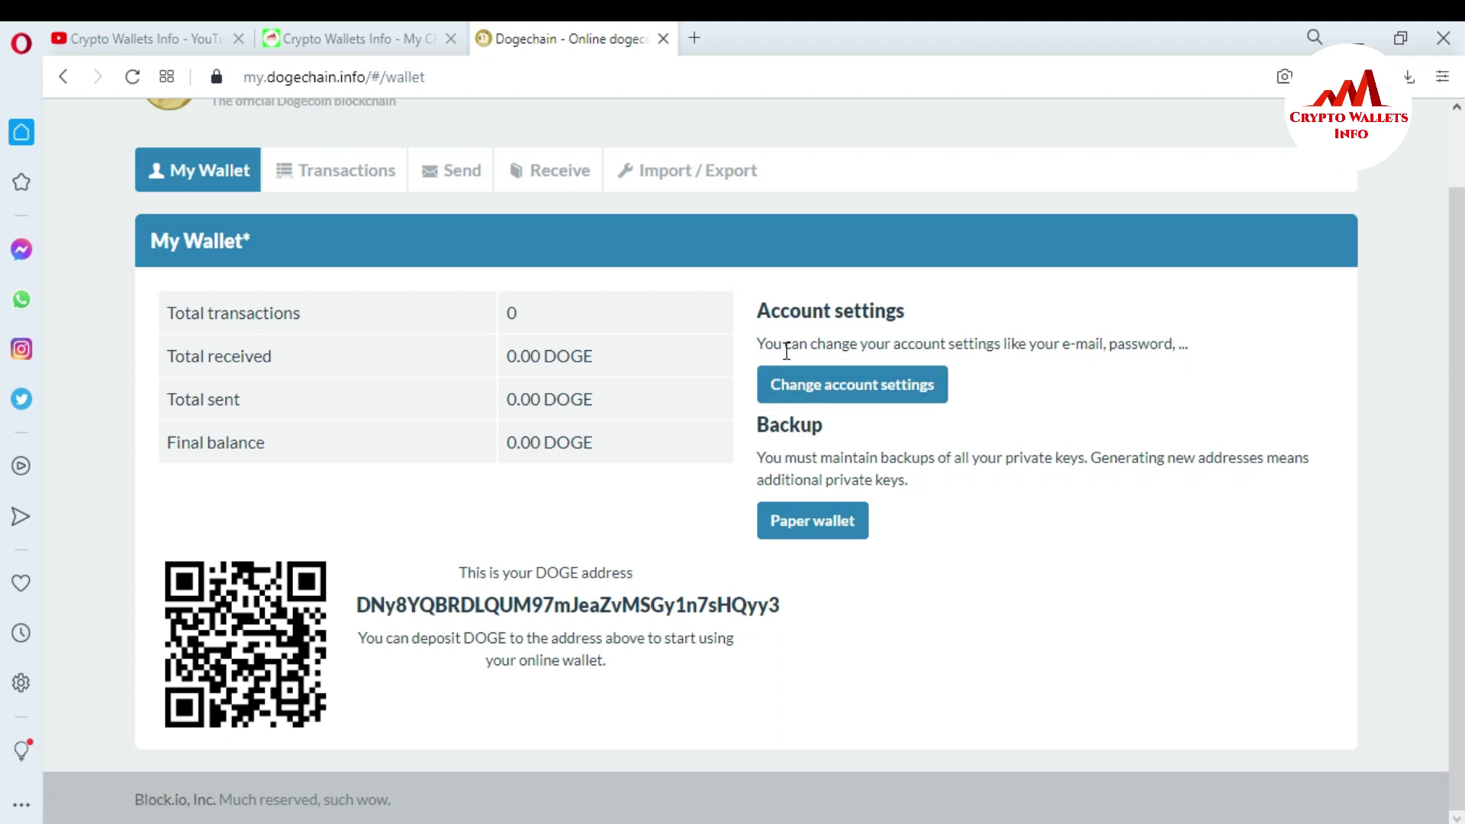
Go to account settings and show the Two-factor authentication section
left_click(887, 390)
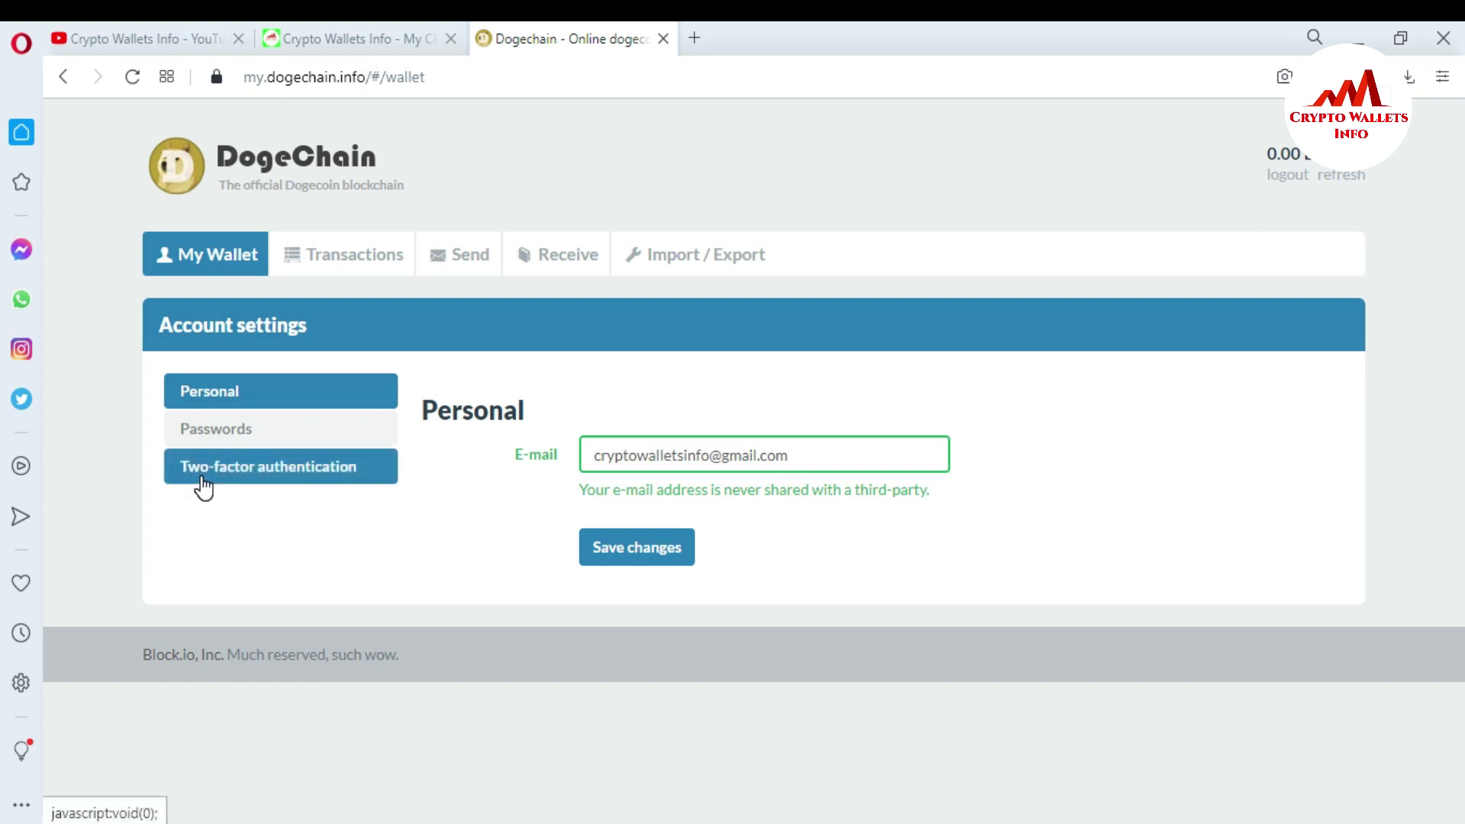
left_click(240, 476)
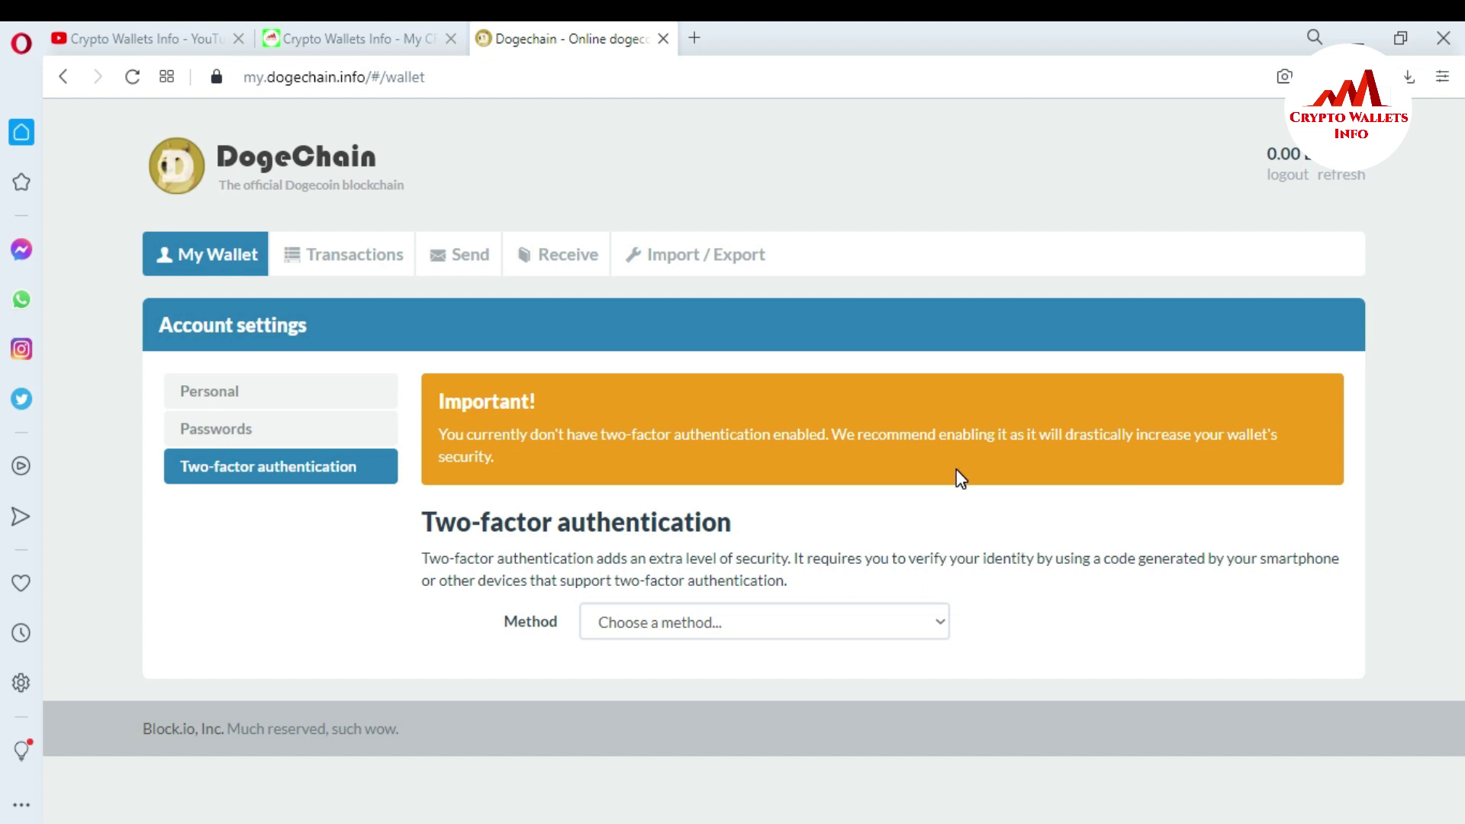
Choose Google Authenticator as the 2FA method and reveal its QR code and Token field
left_click(940, 624)
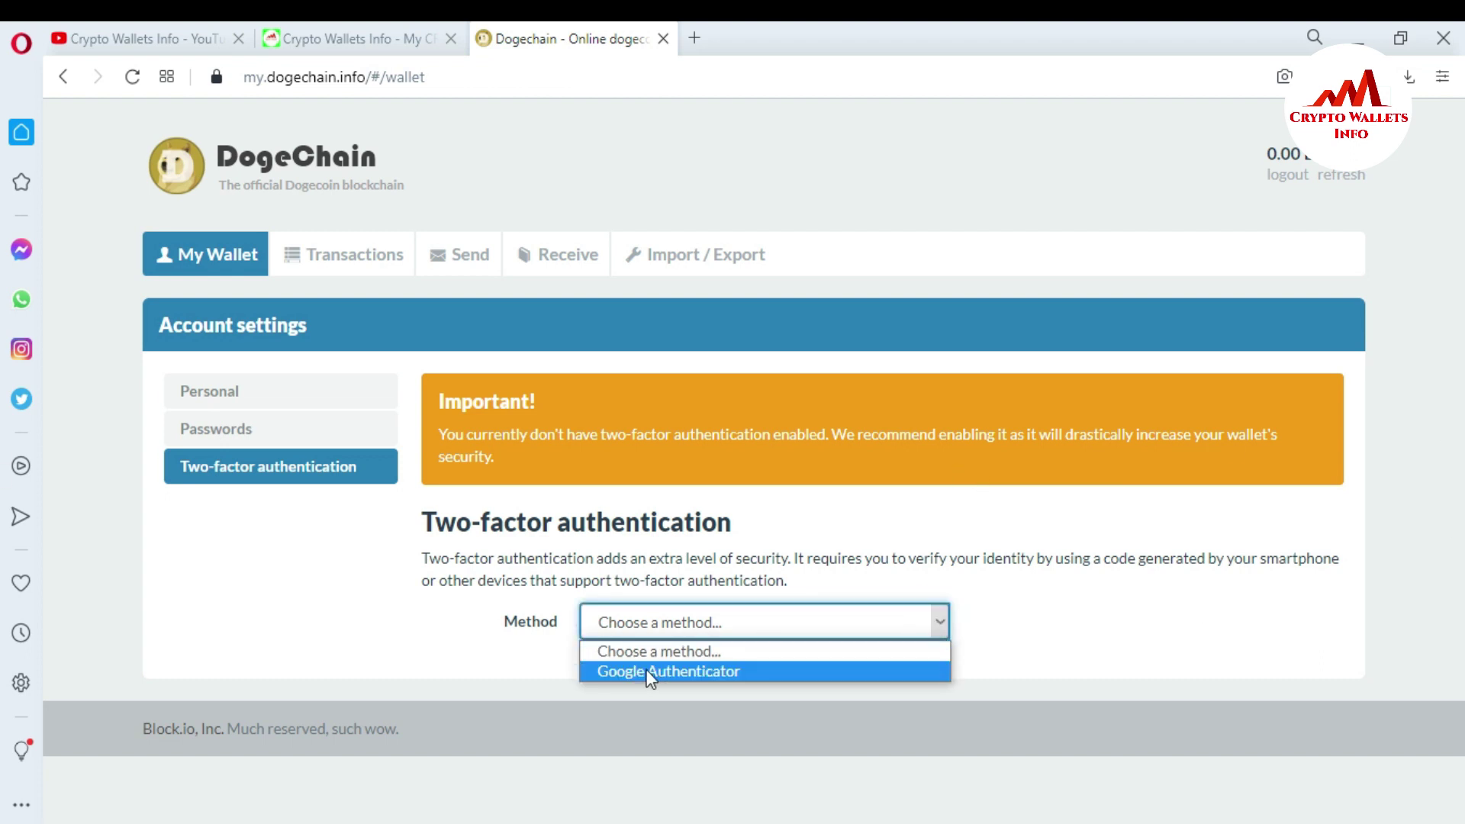
left_click(687, 672)
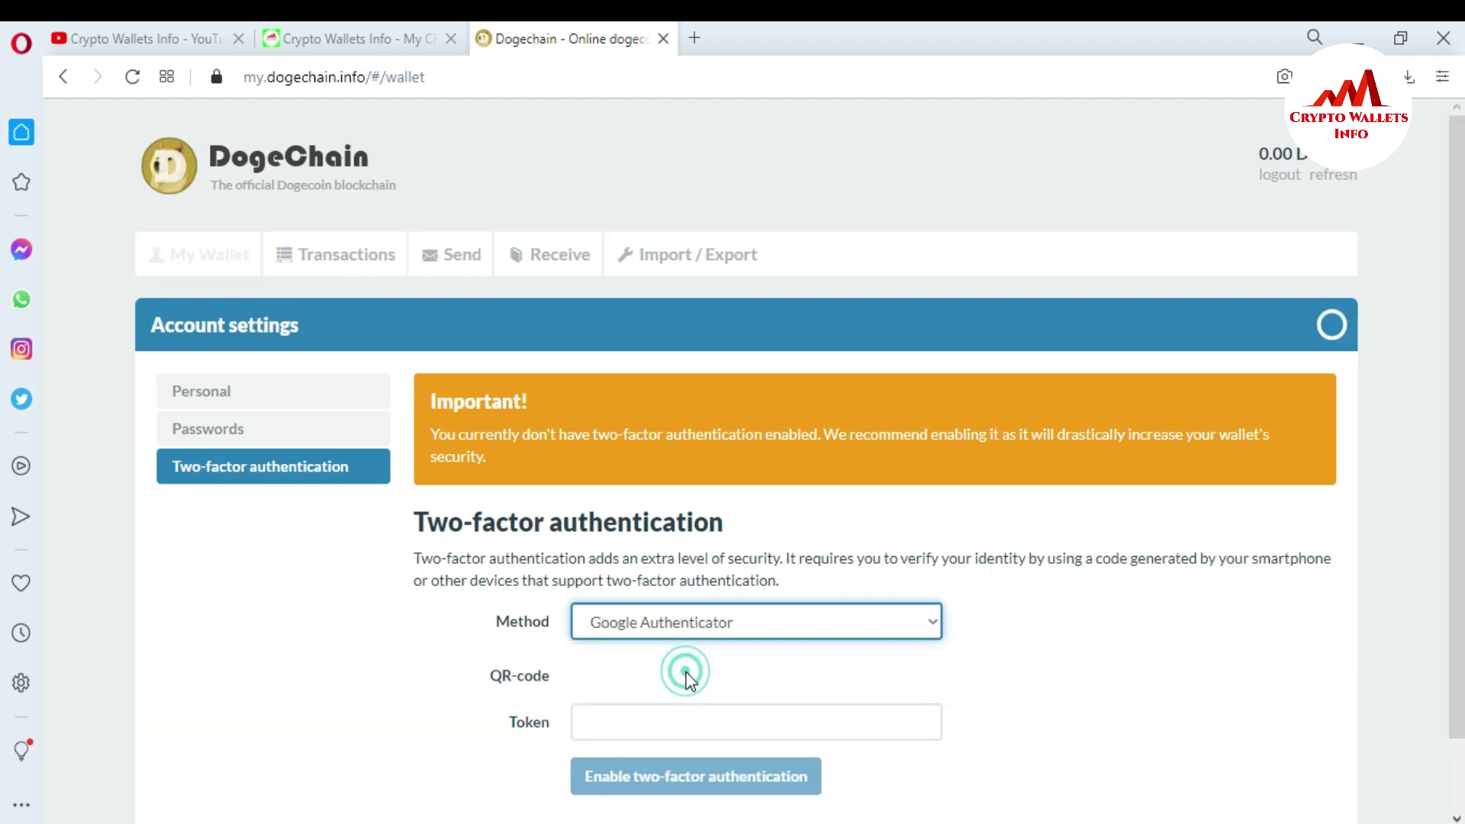
scroll(674, 539, "down", 3)
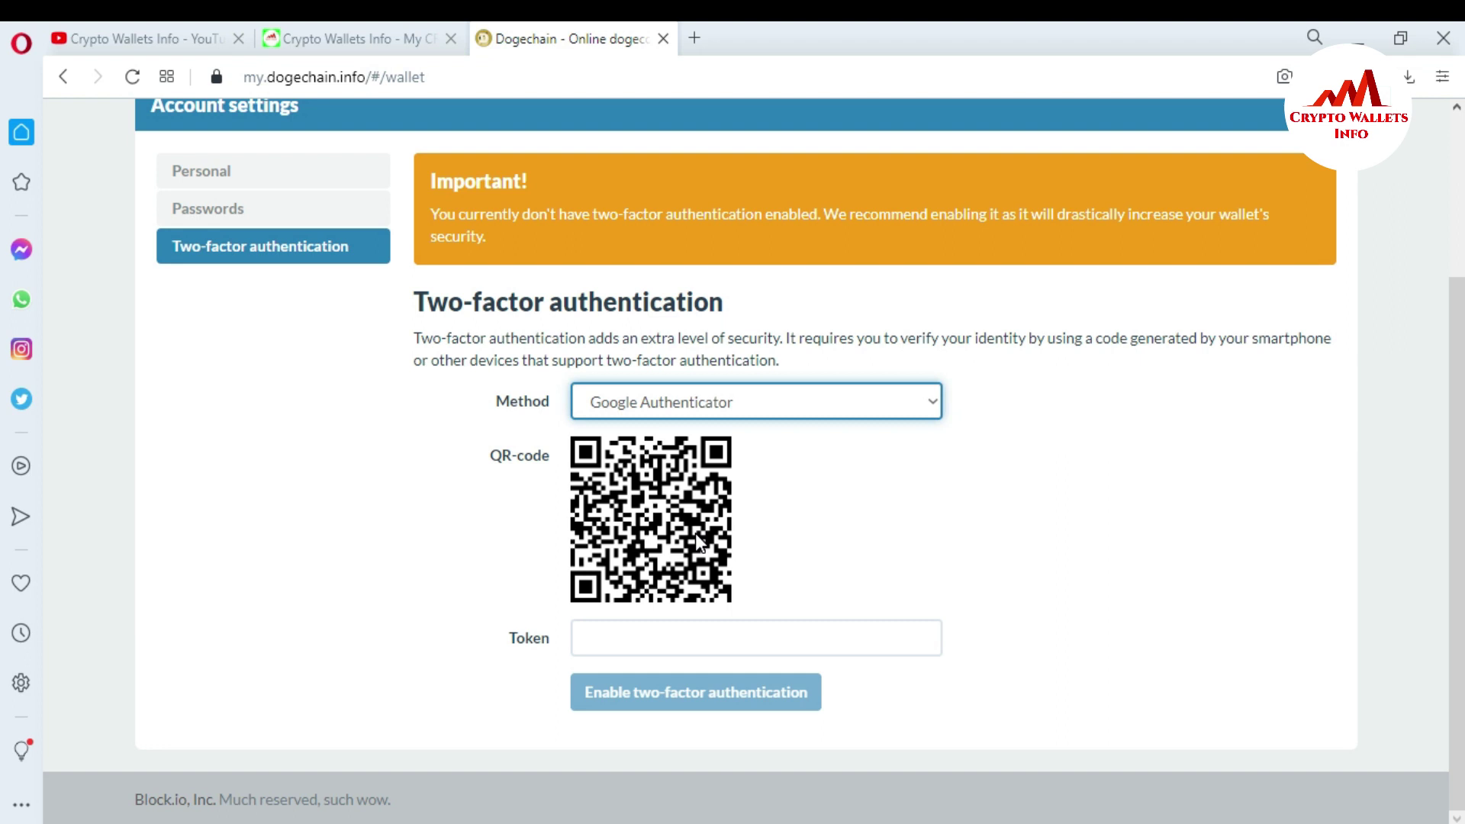
Enter the six-digit Google Authenticator code and enable two-factor authentication
left_click(624, 624)
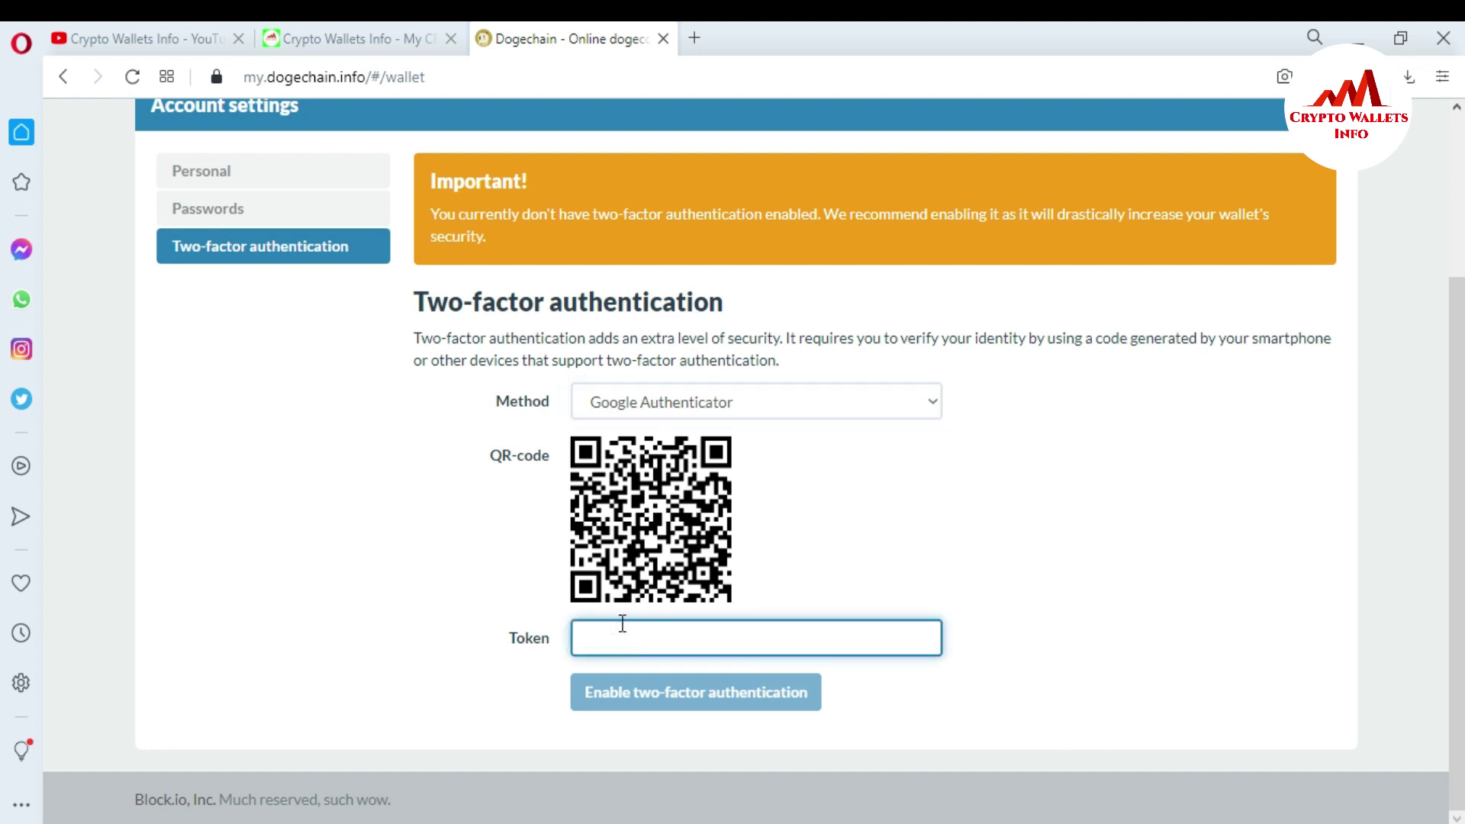
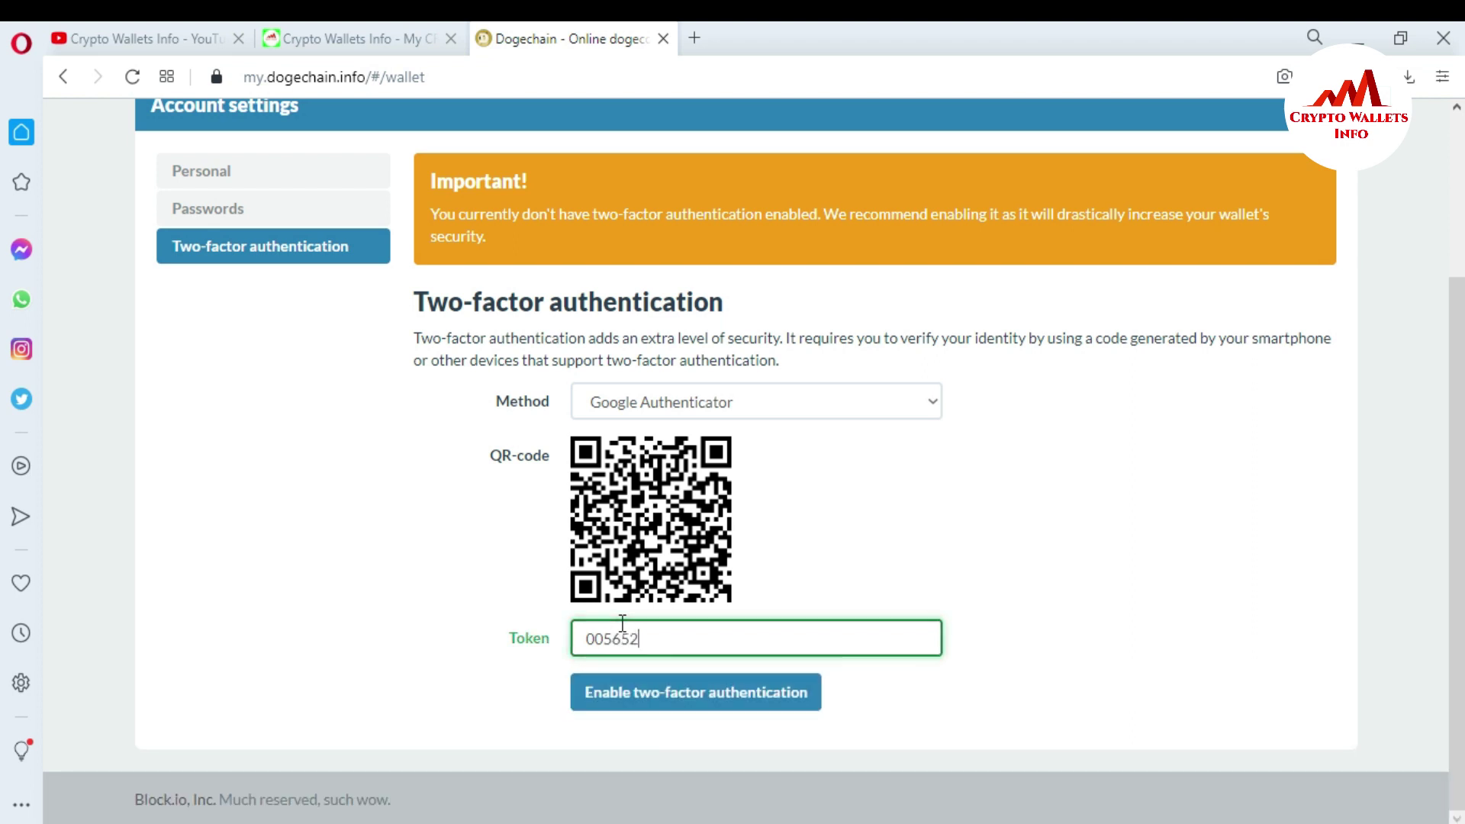
left_click(652, 696)
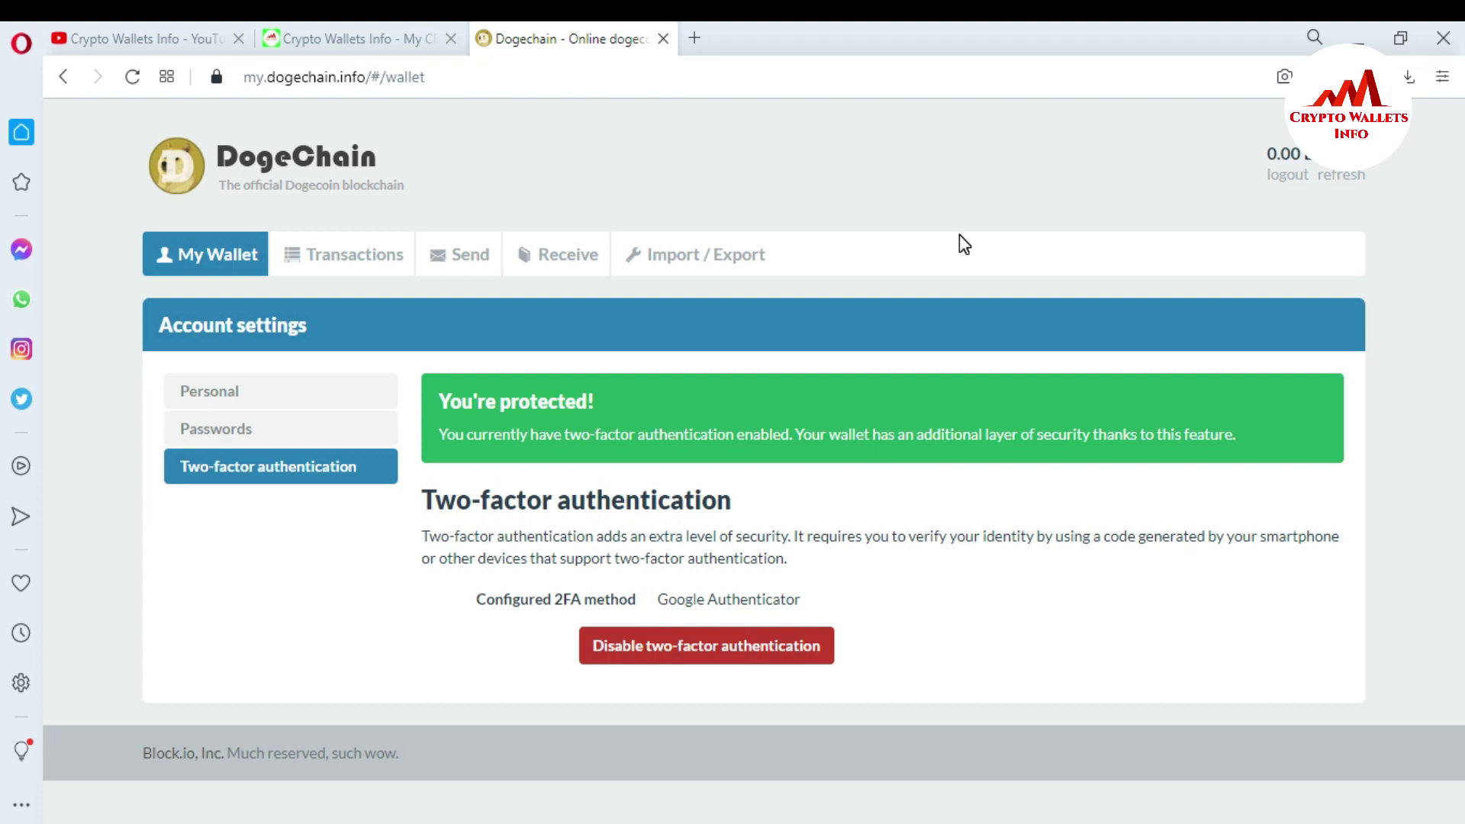
Log out, then log back into the existing wallet with its password, reaching the token prompt
left_click(1287, 177)
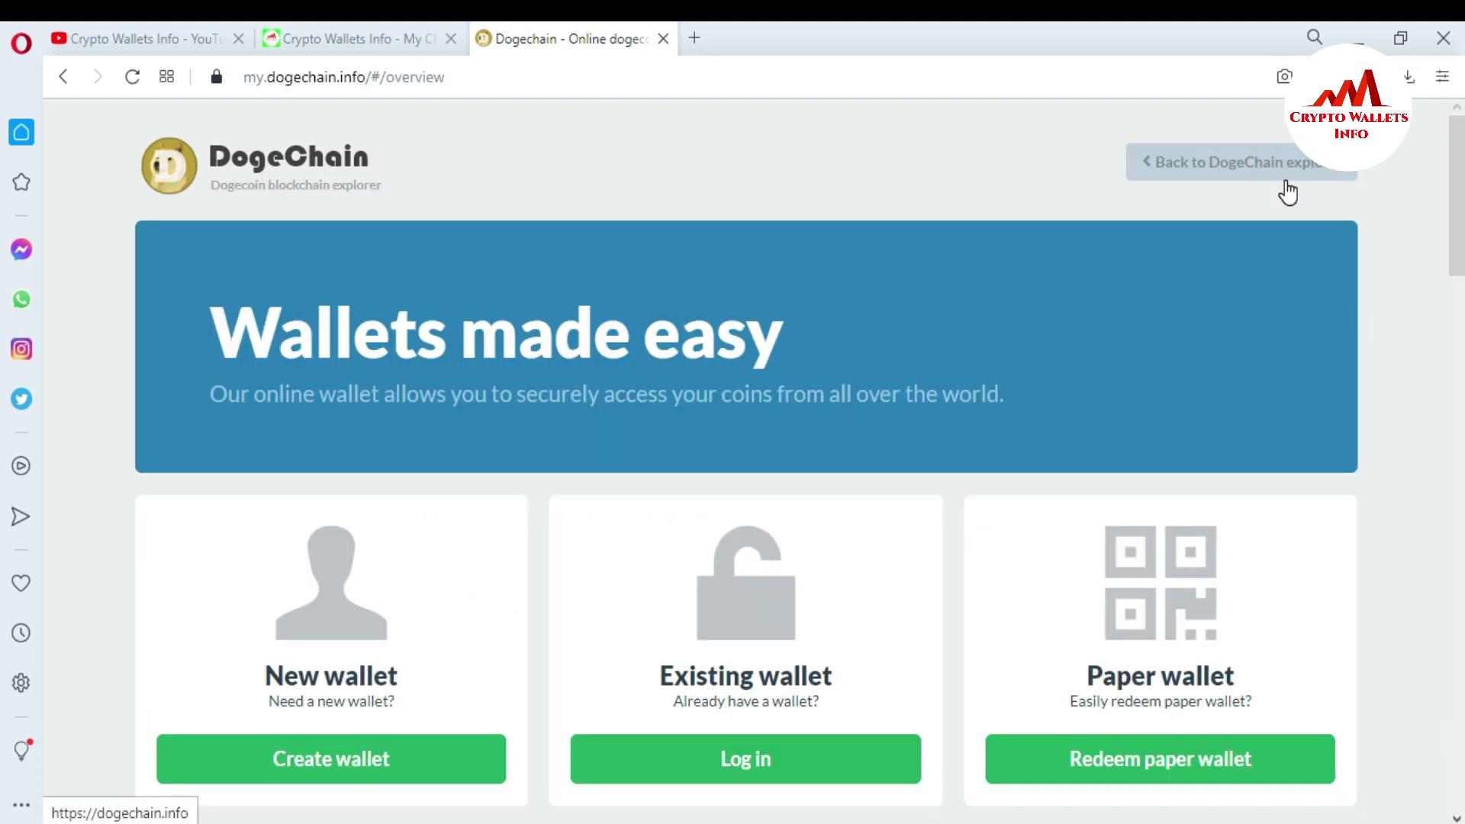
scroll(6, 259, "down", 5)
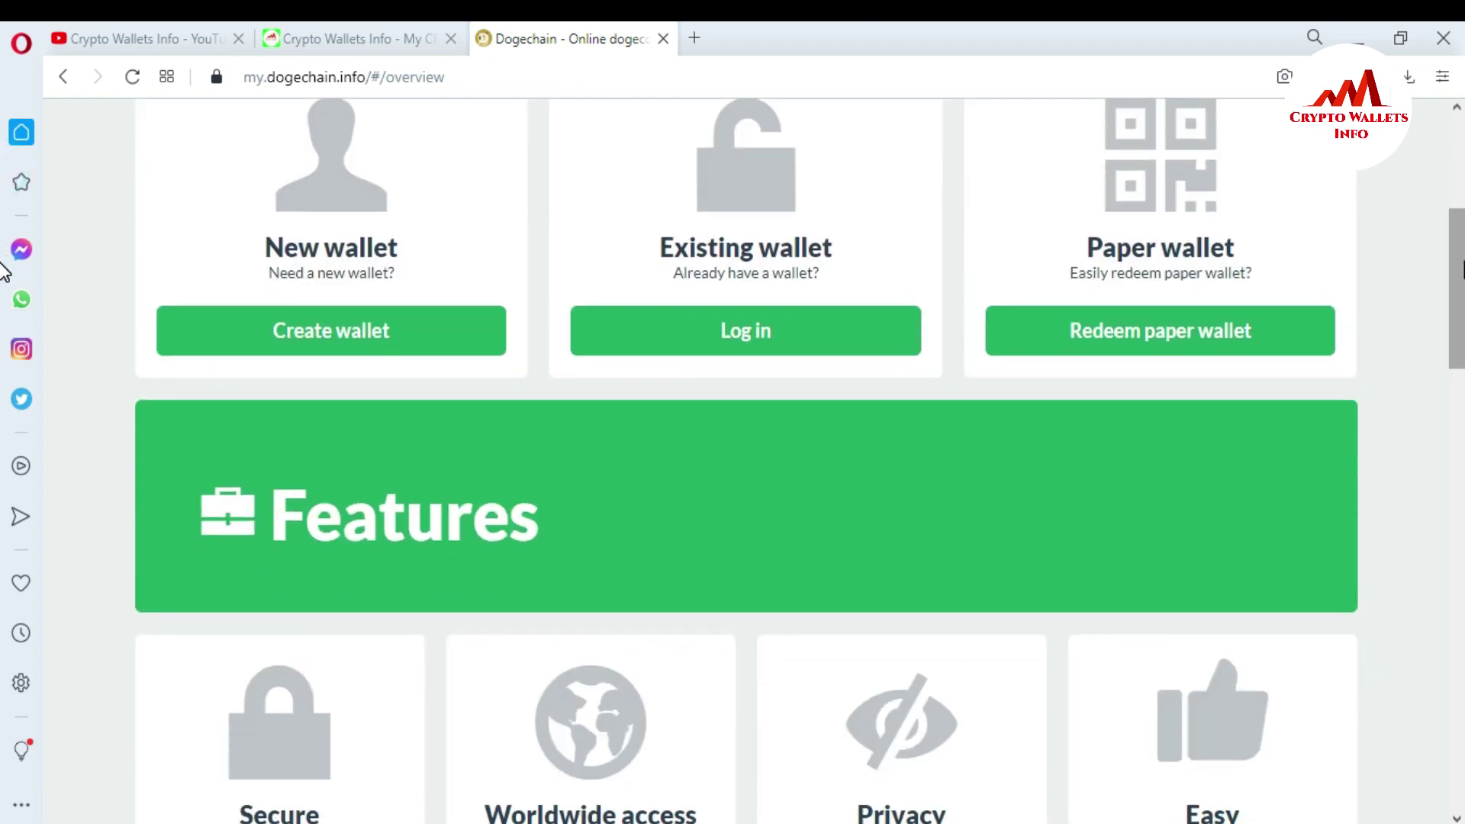
scroll(6, 240, "up", 4)
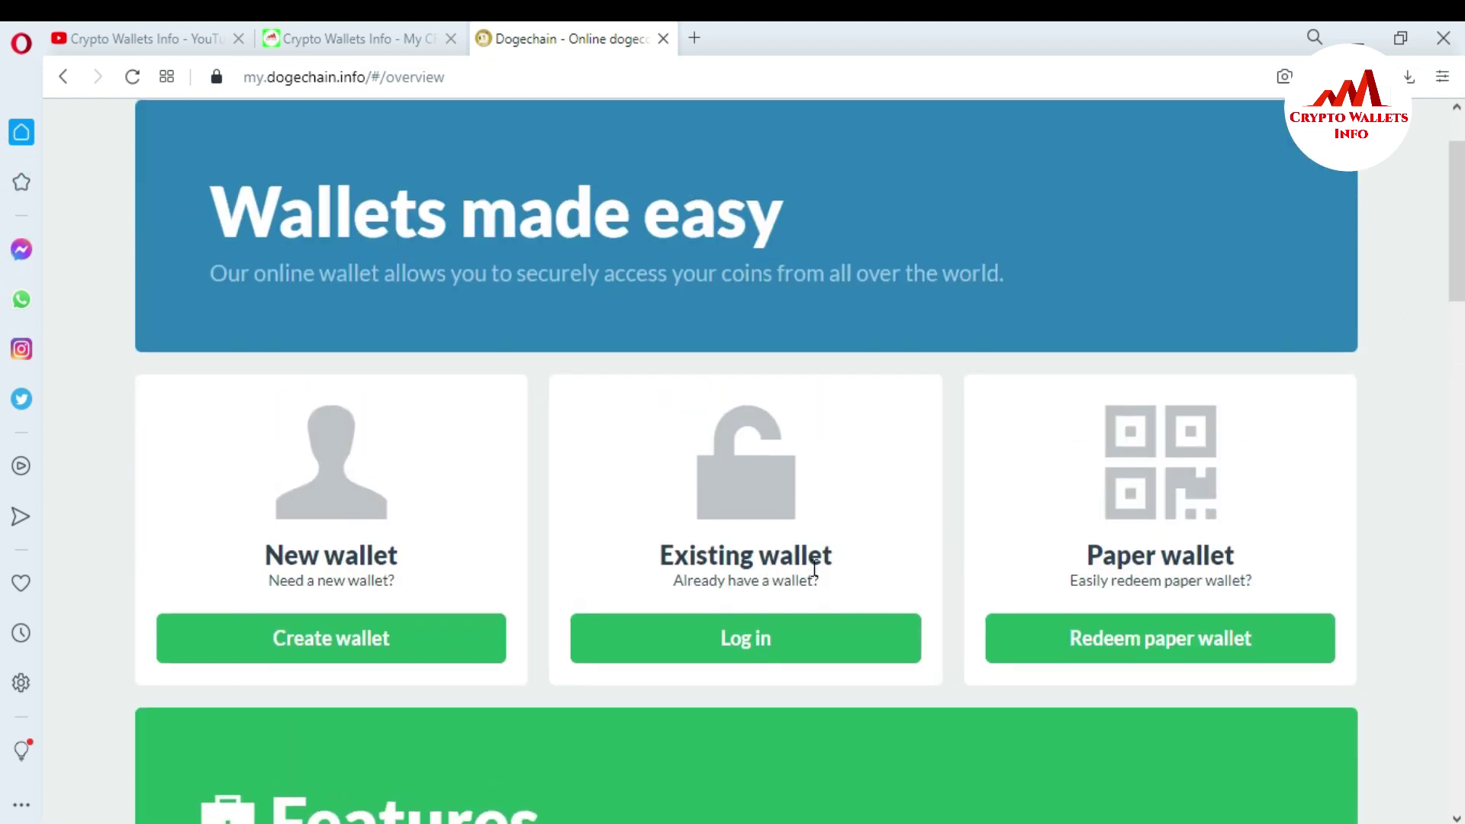
left_click(722, 656)
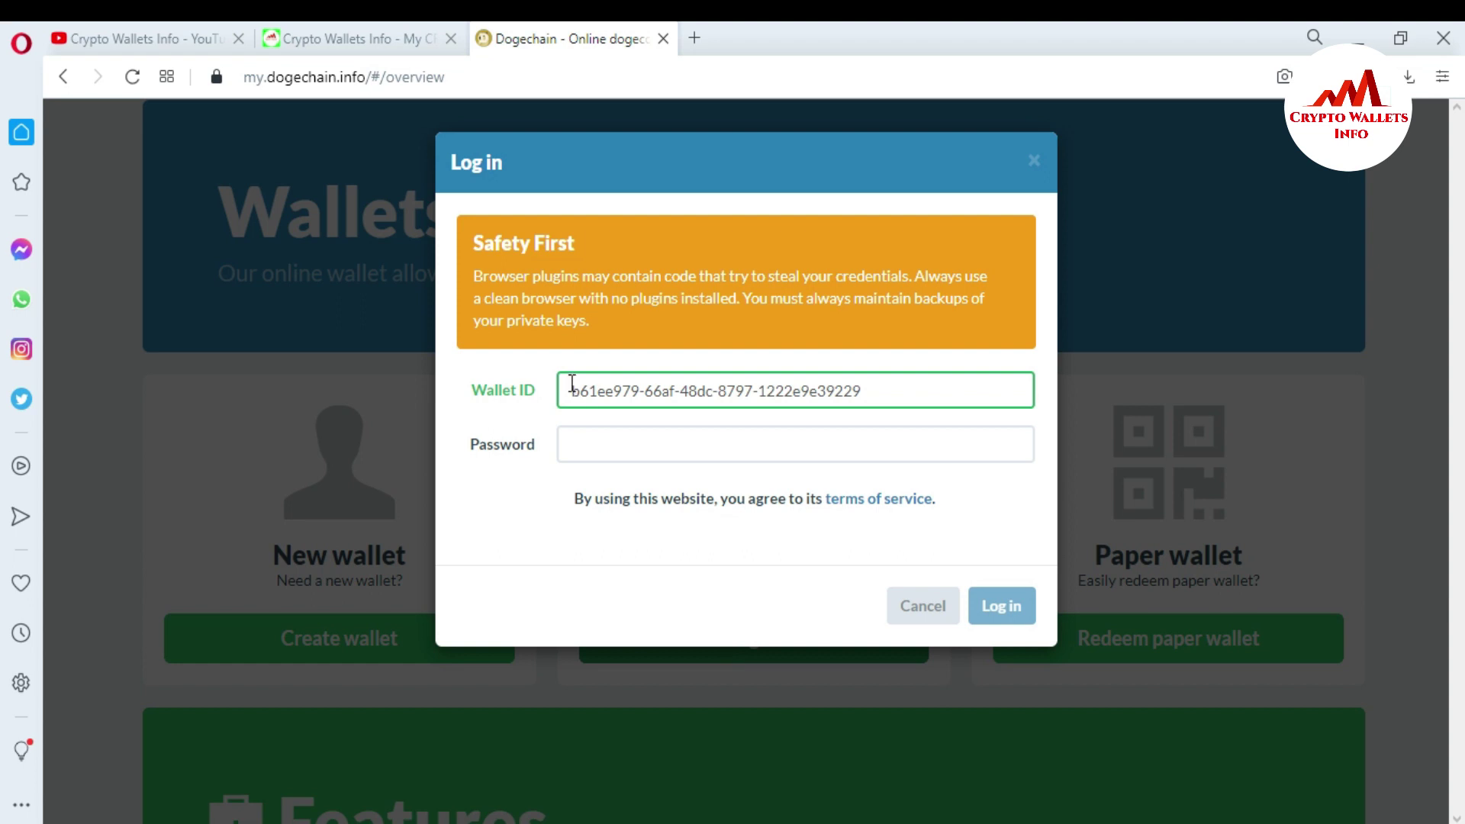
left_click(589, 445)
type("•••••••••••")
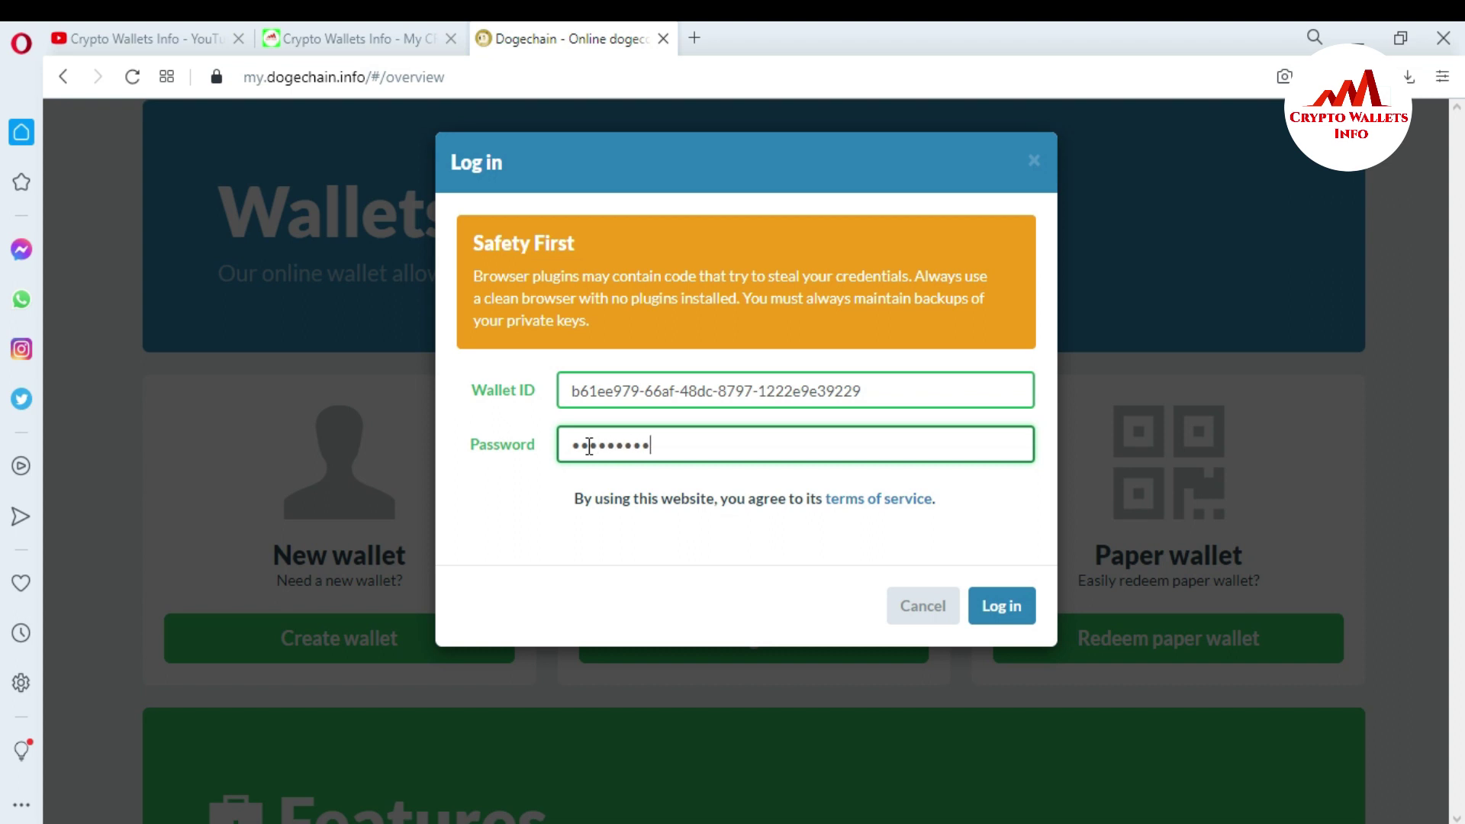
left_click(1013, 603)
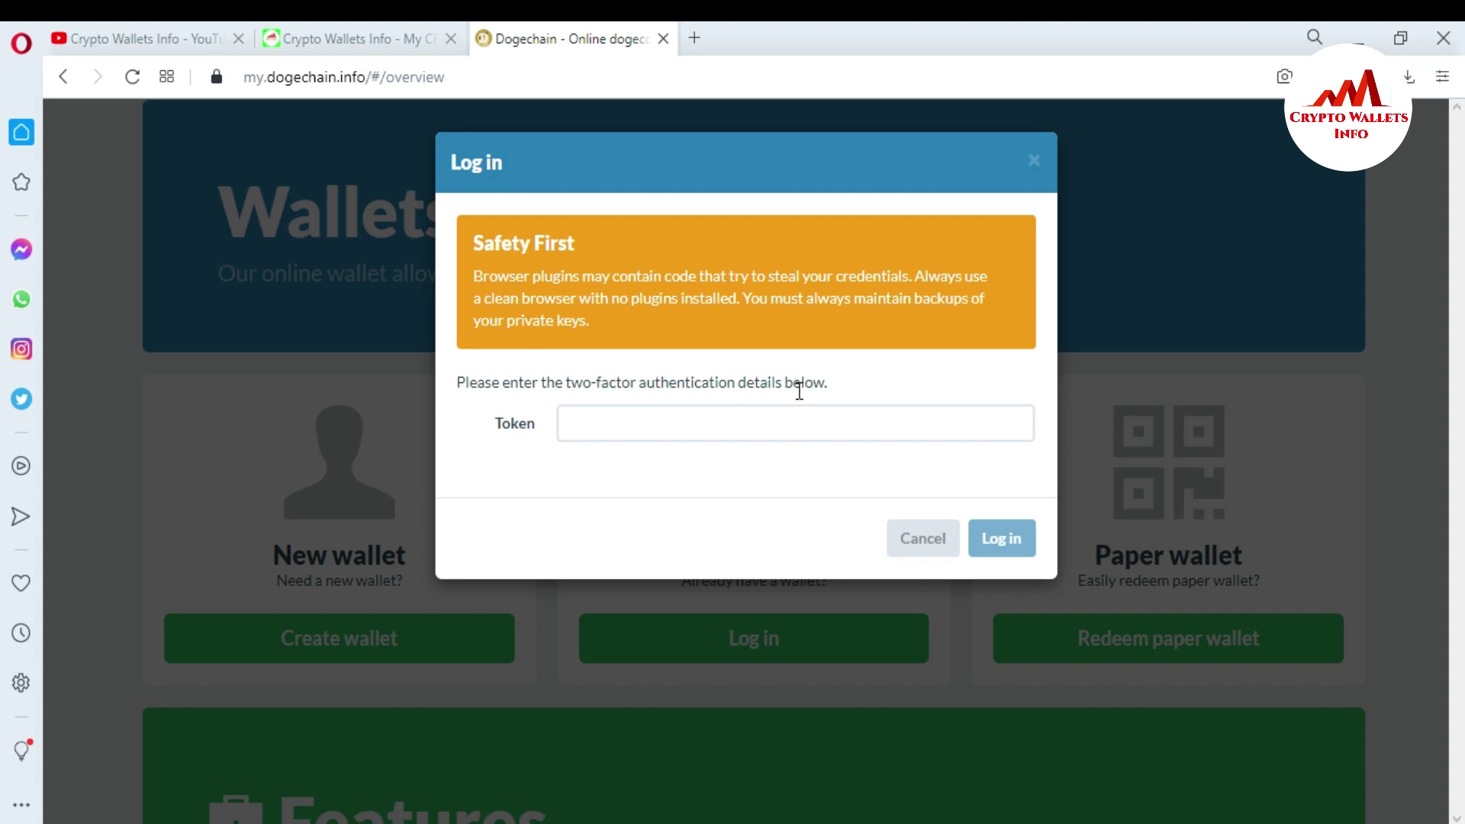
Enter the current Google Authenticator code and submit it to return to My Wallet
left_click(760, 422)
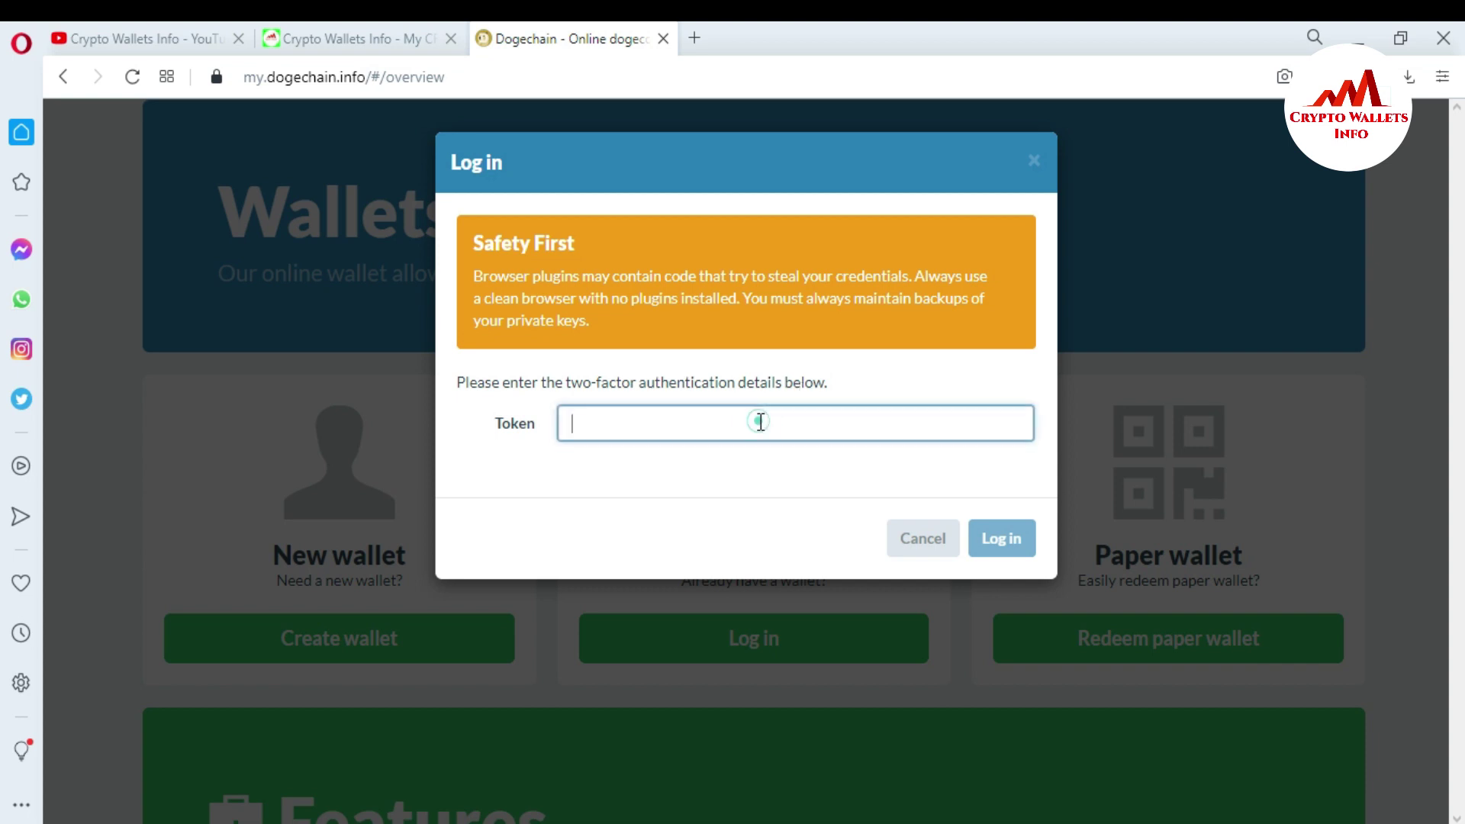
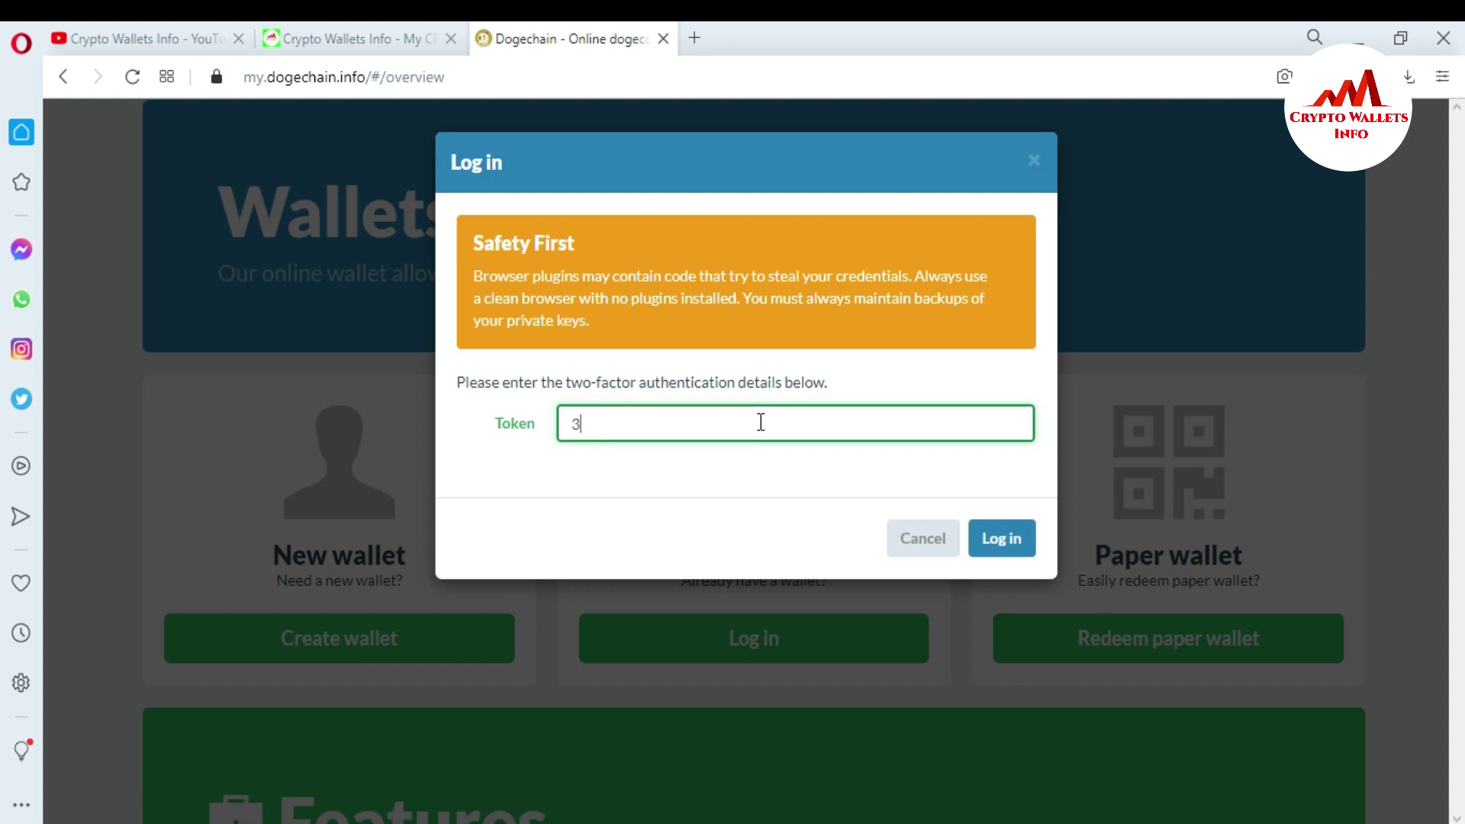
left_click(1001, 538)
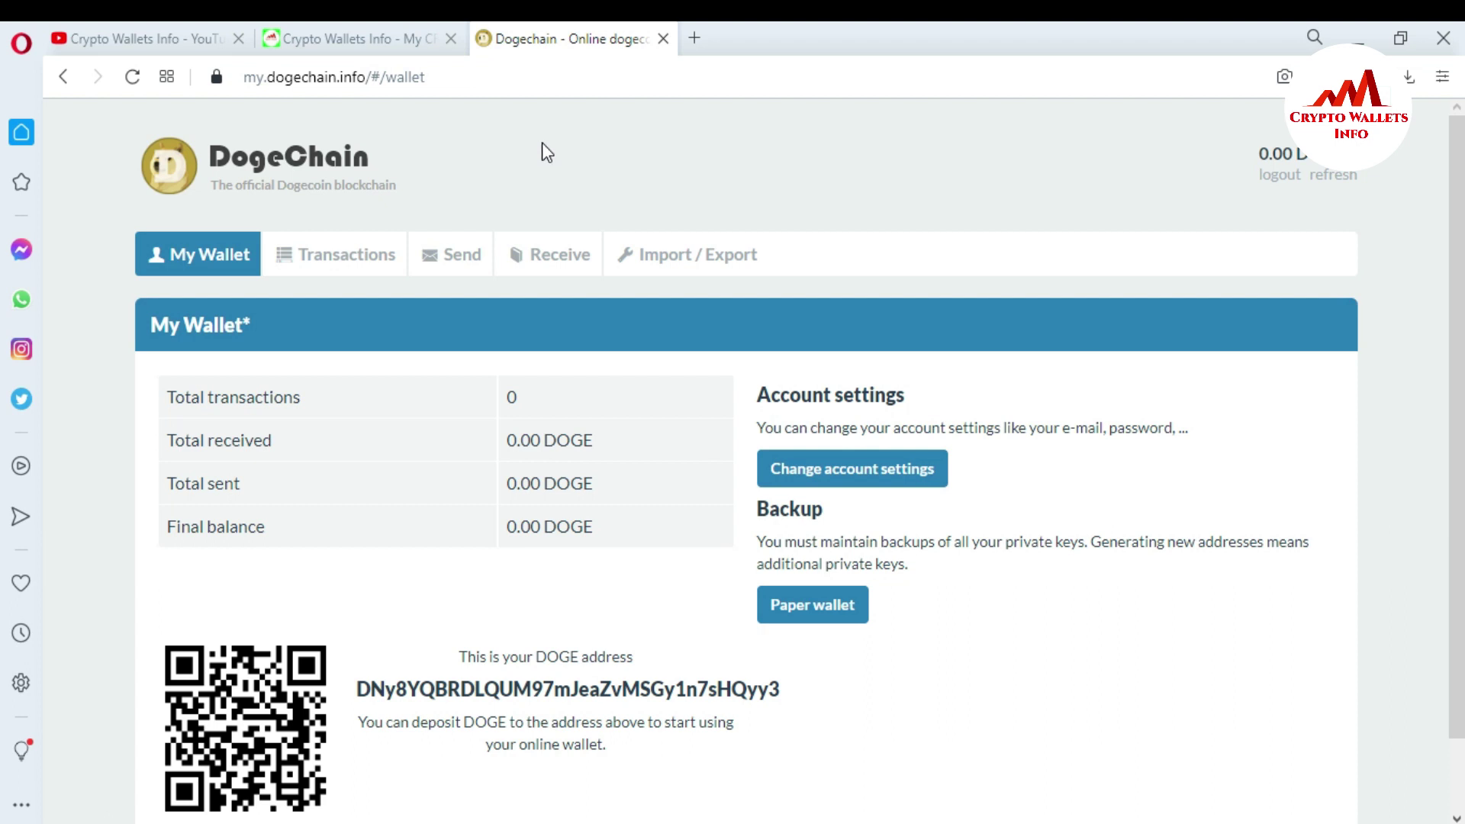
Look at the YouTube channel tab, then switch to the cryptowalletsinfo.com tab
left_click(105, 38)
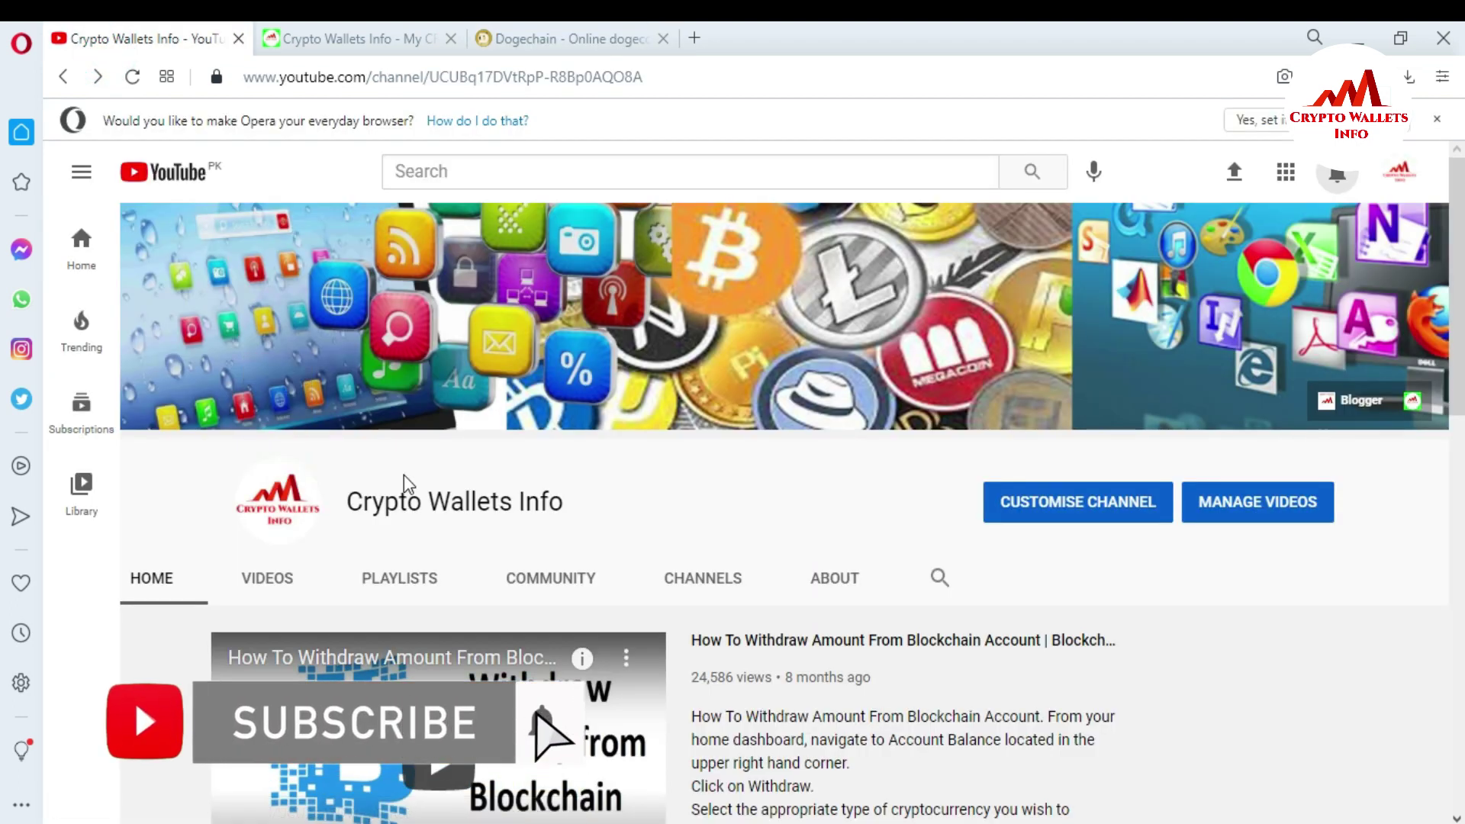
left_click(269, 30)
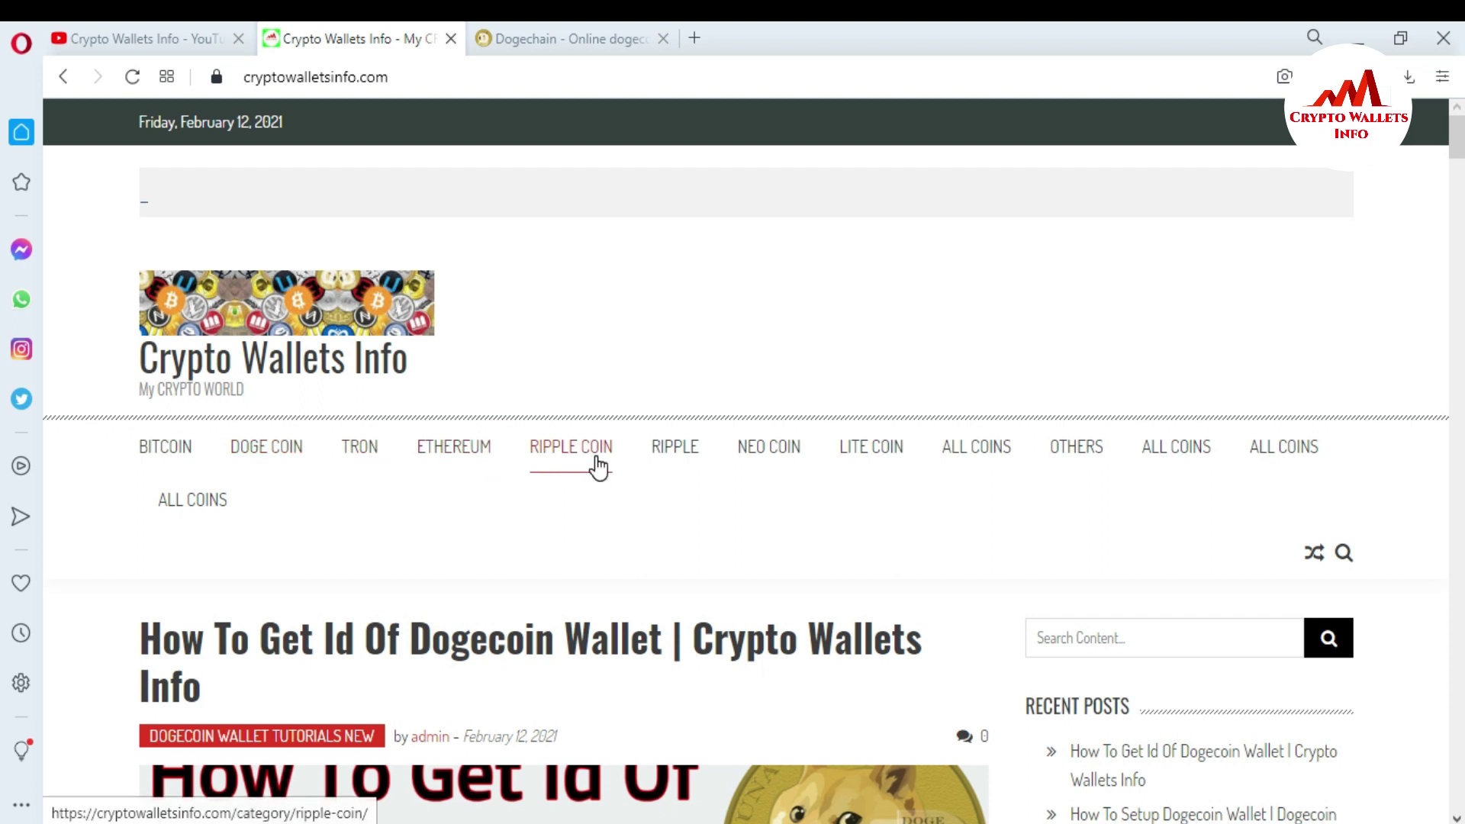
Open the ALL COINS dropdown to list wallet categories from Exodus to Atomic Wallet
mouse_move(938, 469)
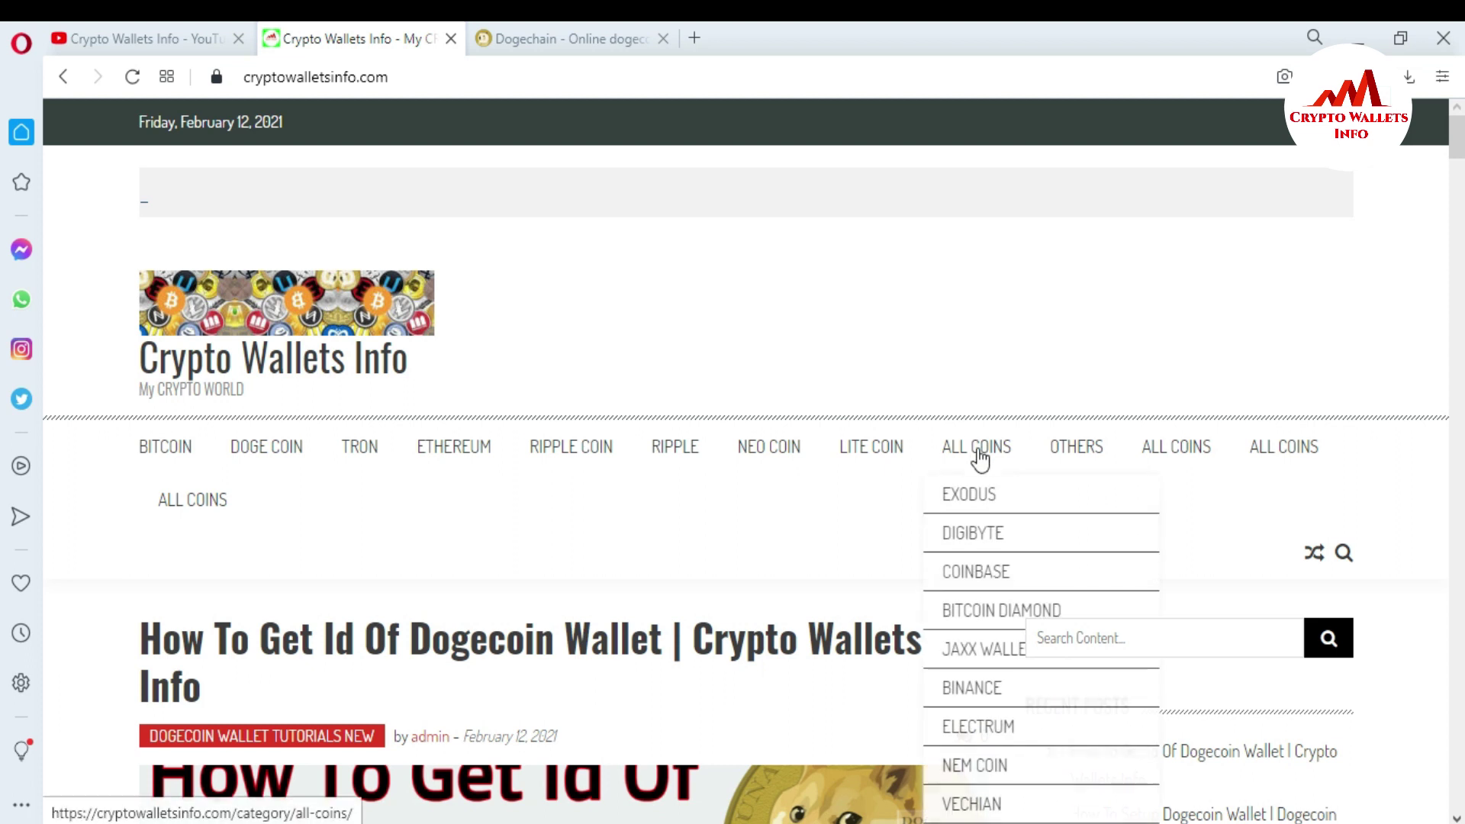
left_click_drag(1459, 147, 1459, 173)
mouse_move(997, 130)
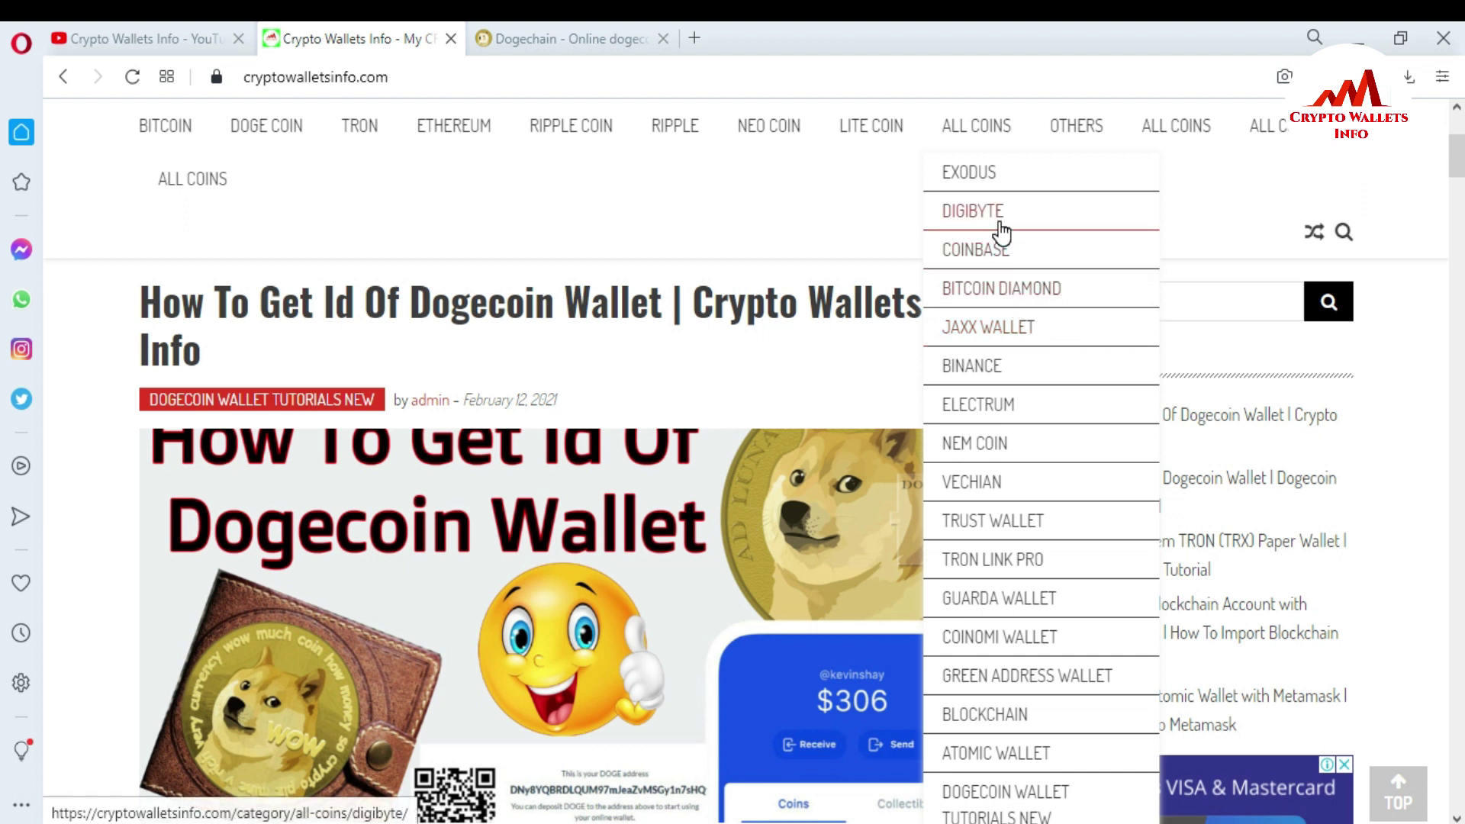
Open the VECHIAN category, dismiss the ad popup, and scroll through its VeChain posts
left_click(984, 483)
left_click(932, 285)
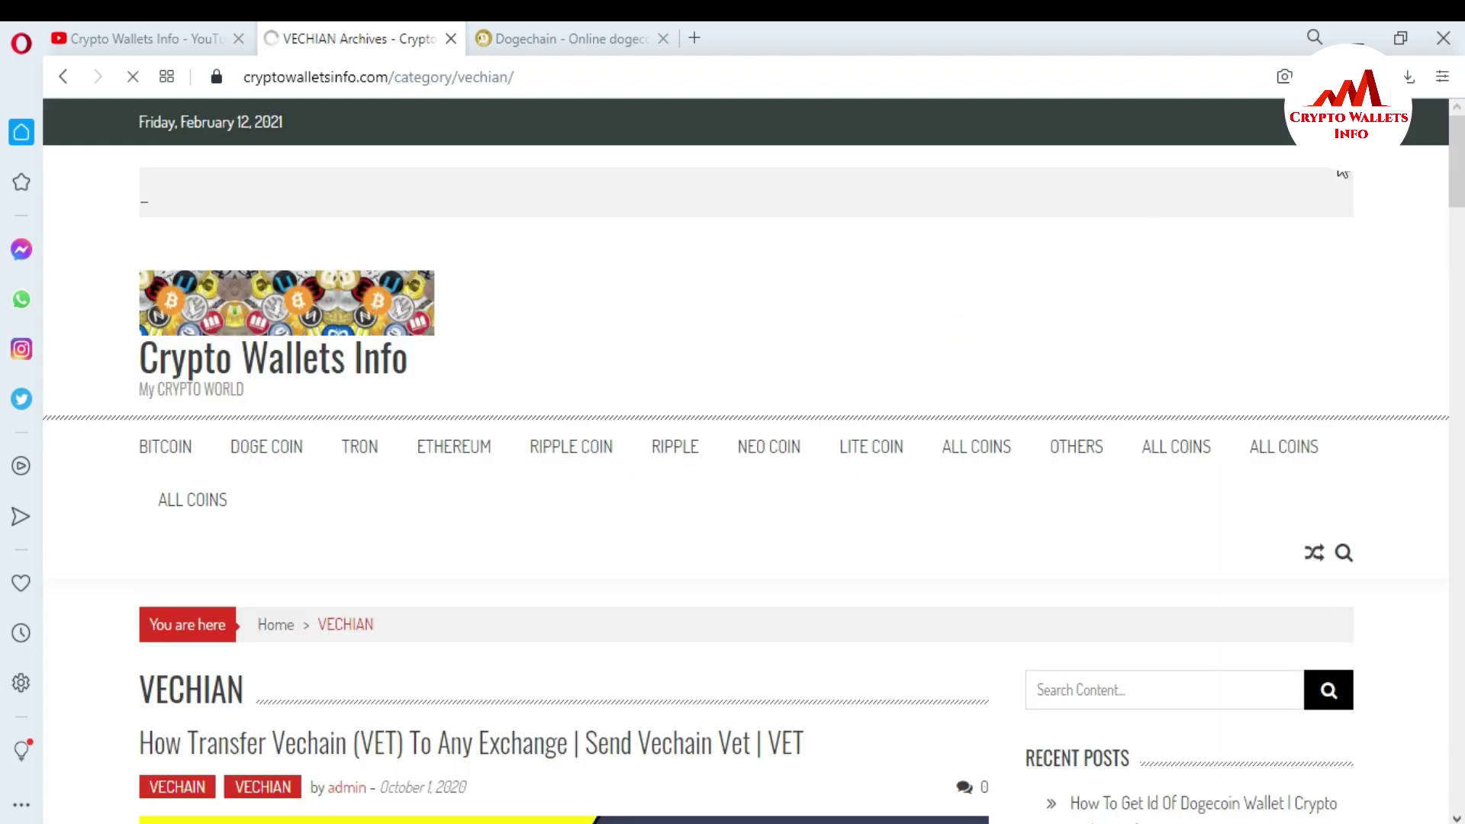
scroll(8, 183, "down", 5)
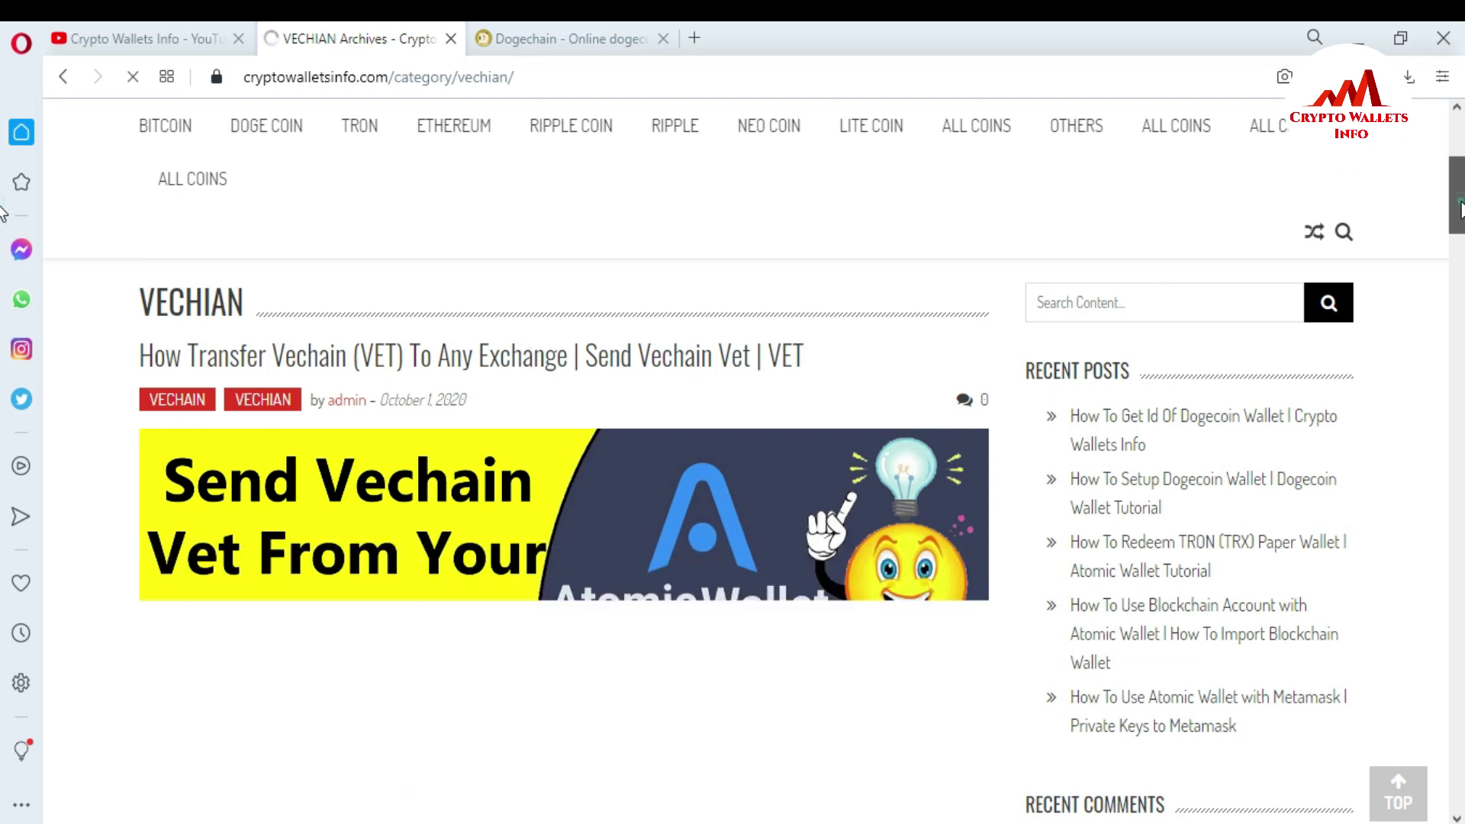
scroll(4, 236, "down", 10)
scroll(4, 309, "down", 10)
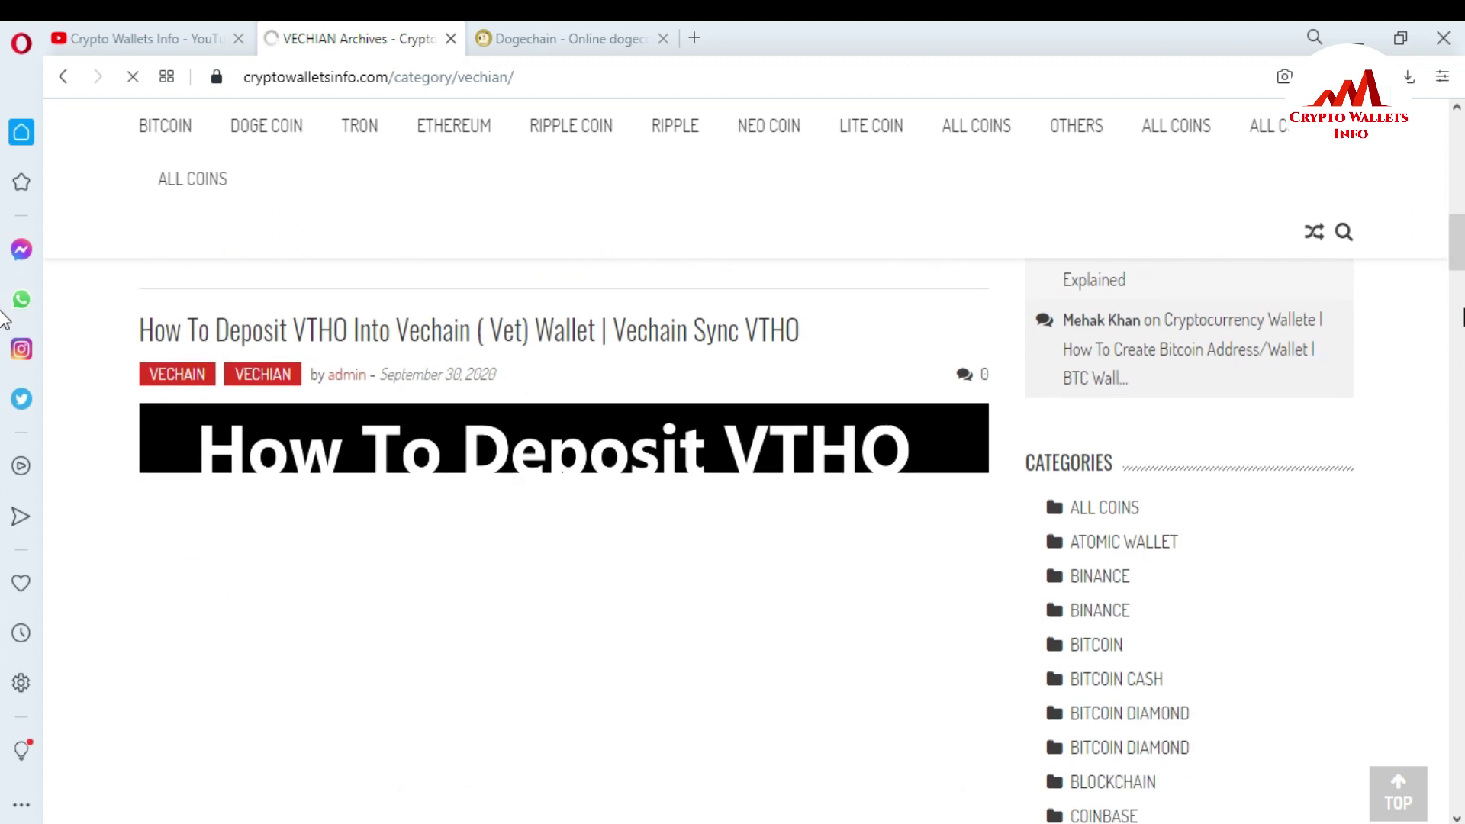
scroll(4, 328, "up", 11)
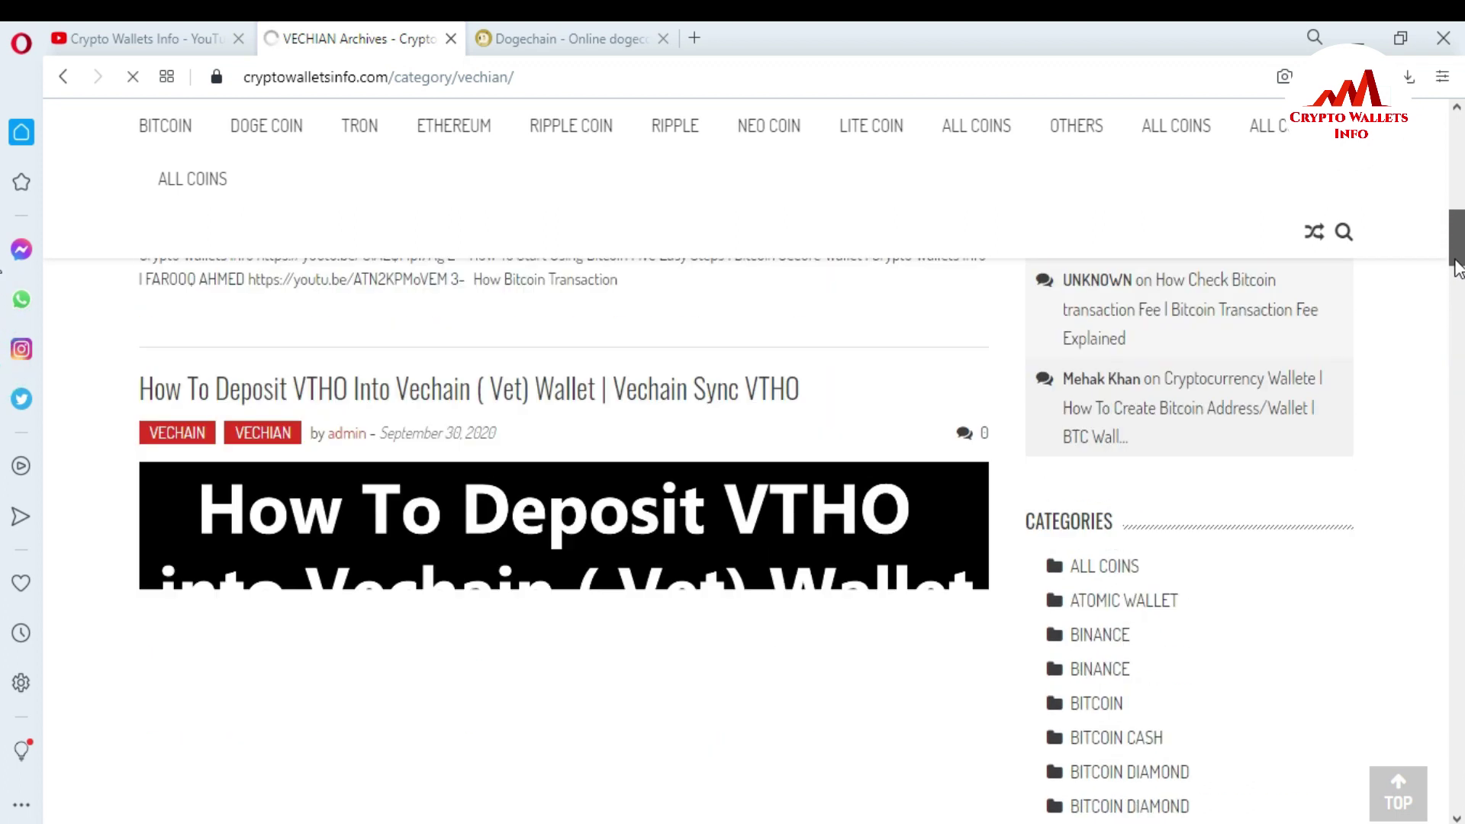
scroll(174, 604, "down", 2)
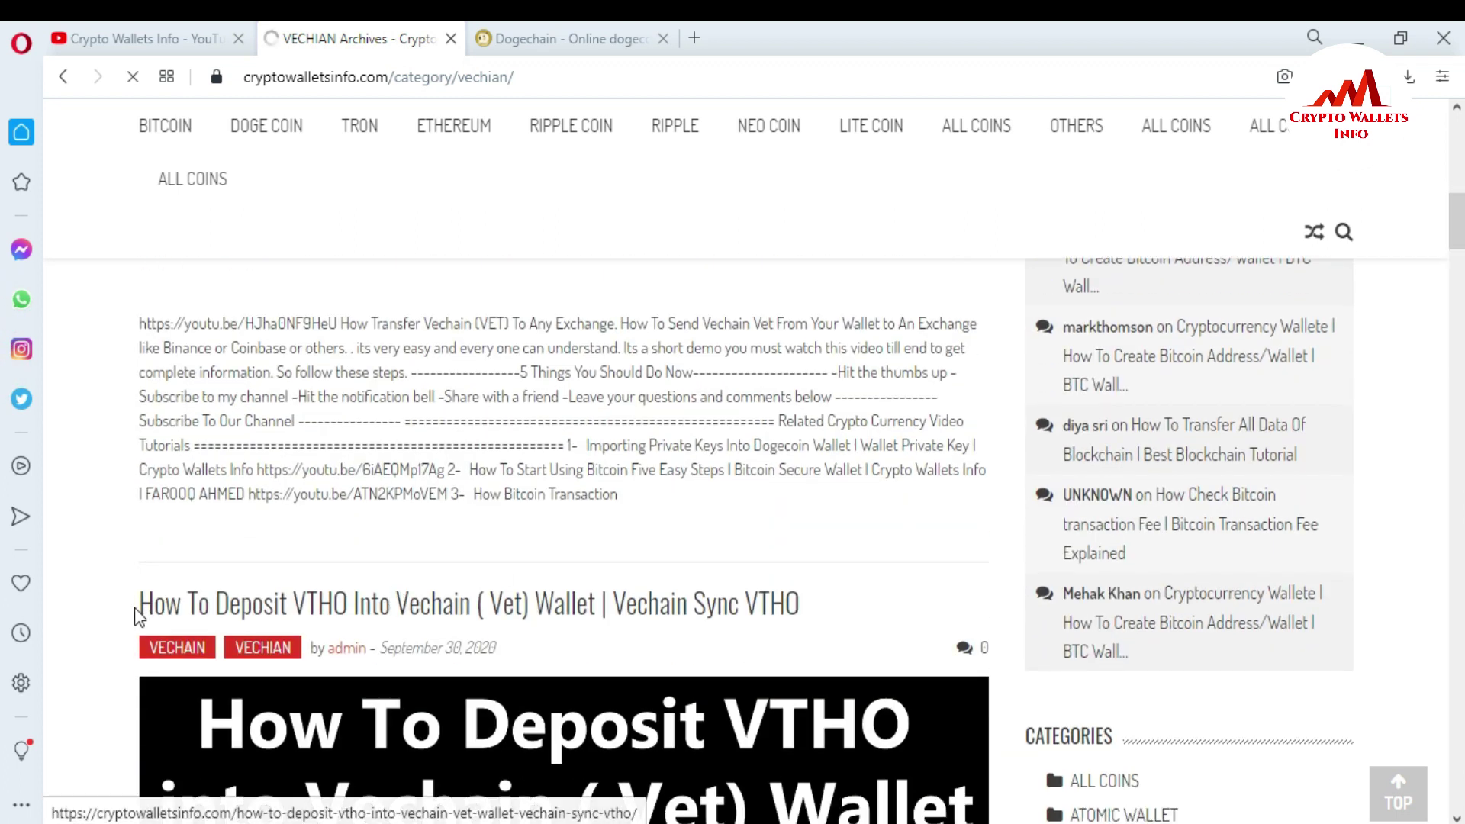
left_click_drag(127, 603, 351, 593)
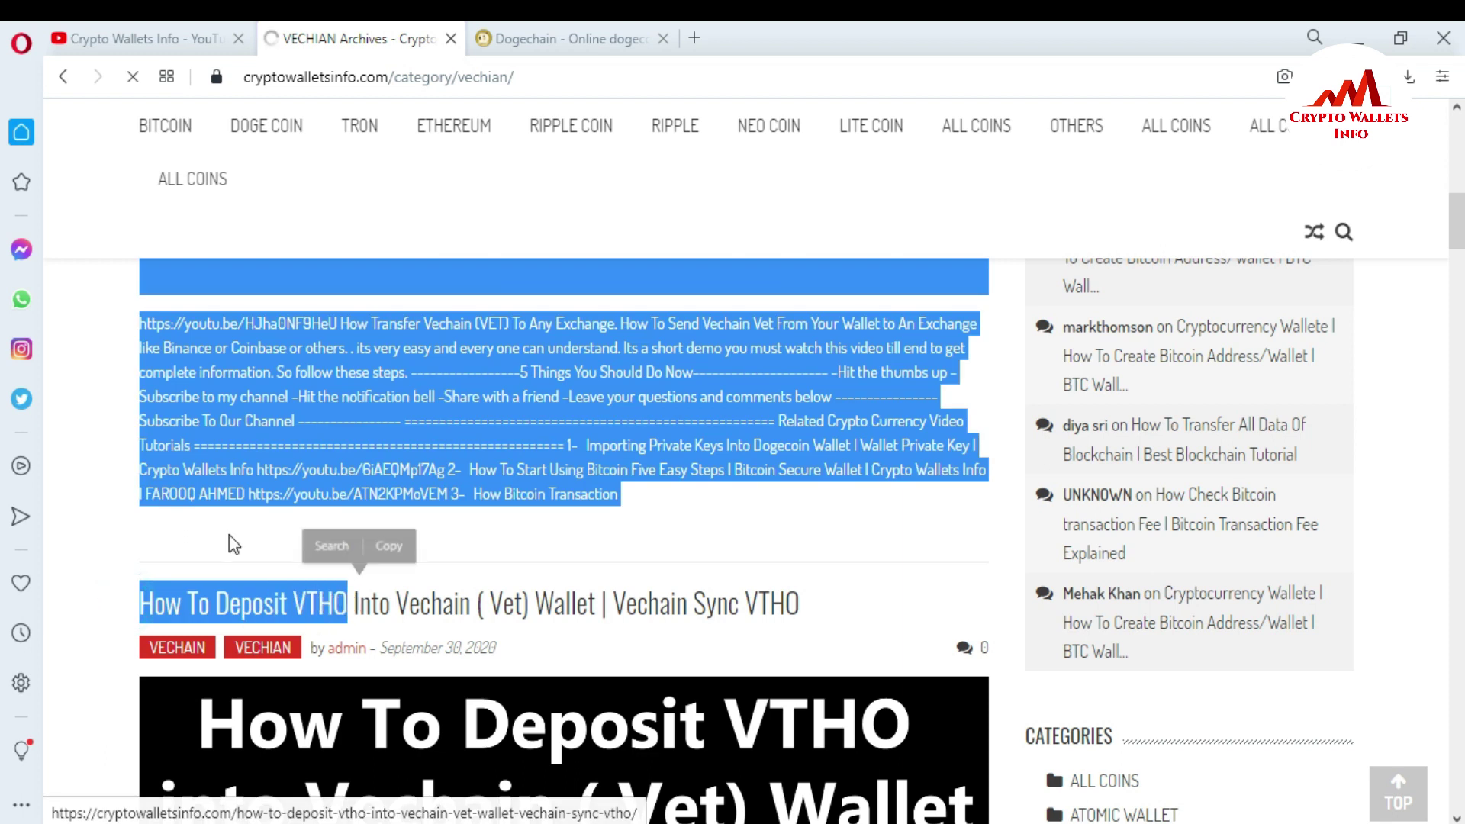
left_click(116, 506)
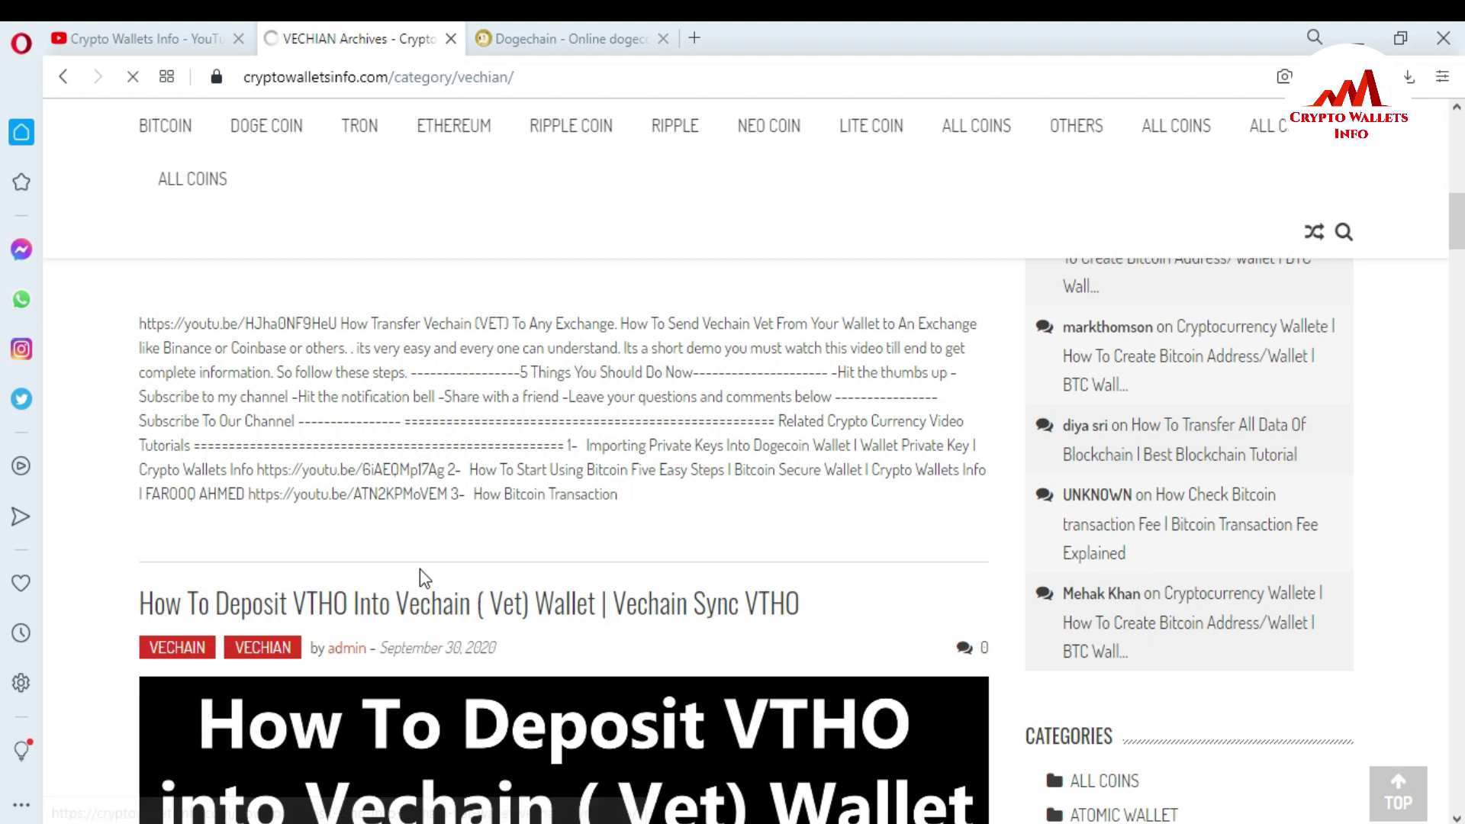
left_click_drag(1457, 229, 1459, 539)
left_click_drag(3, 542, 3, 723)
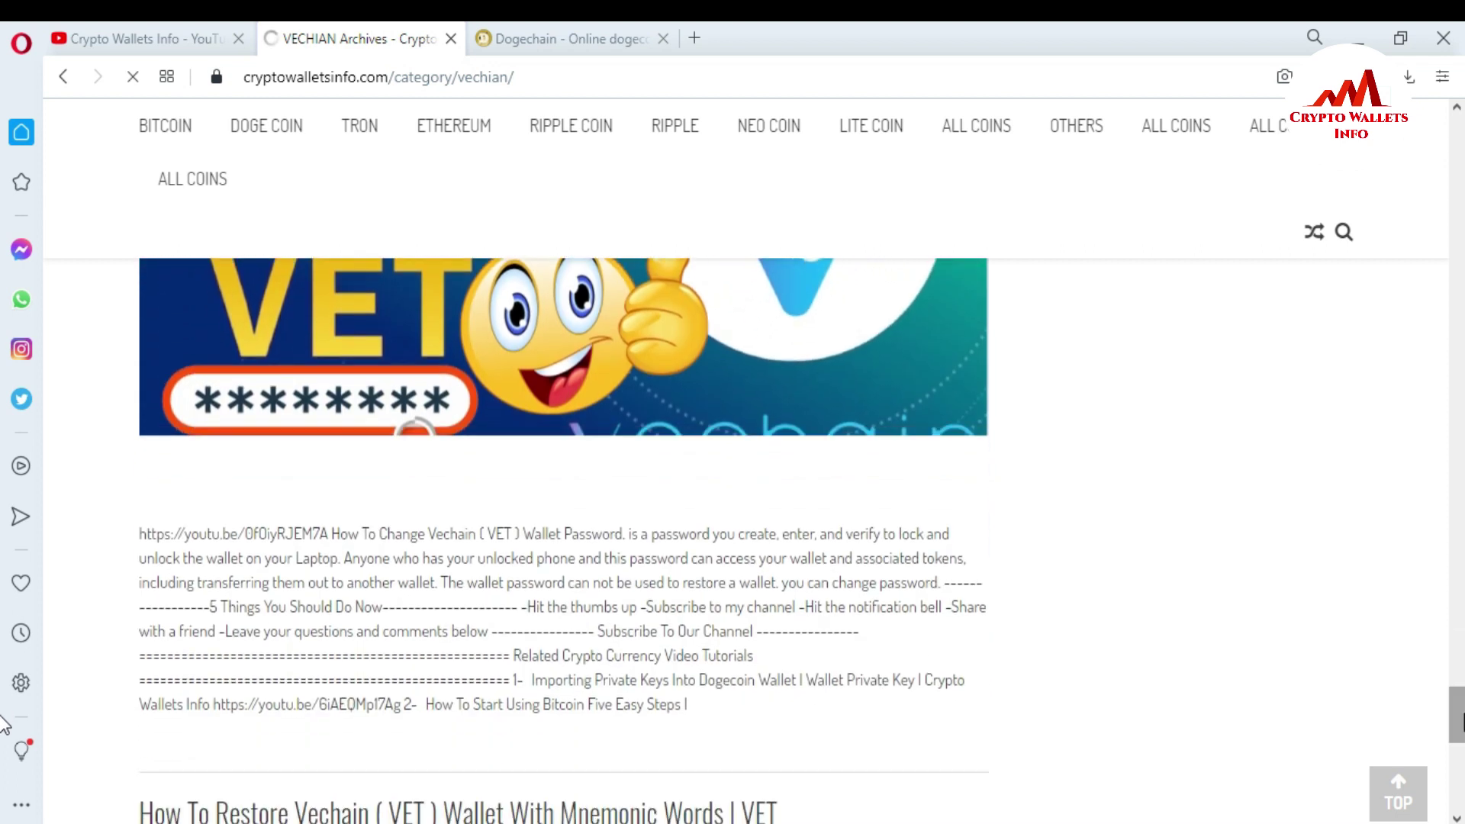